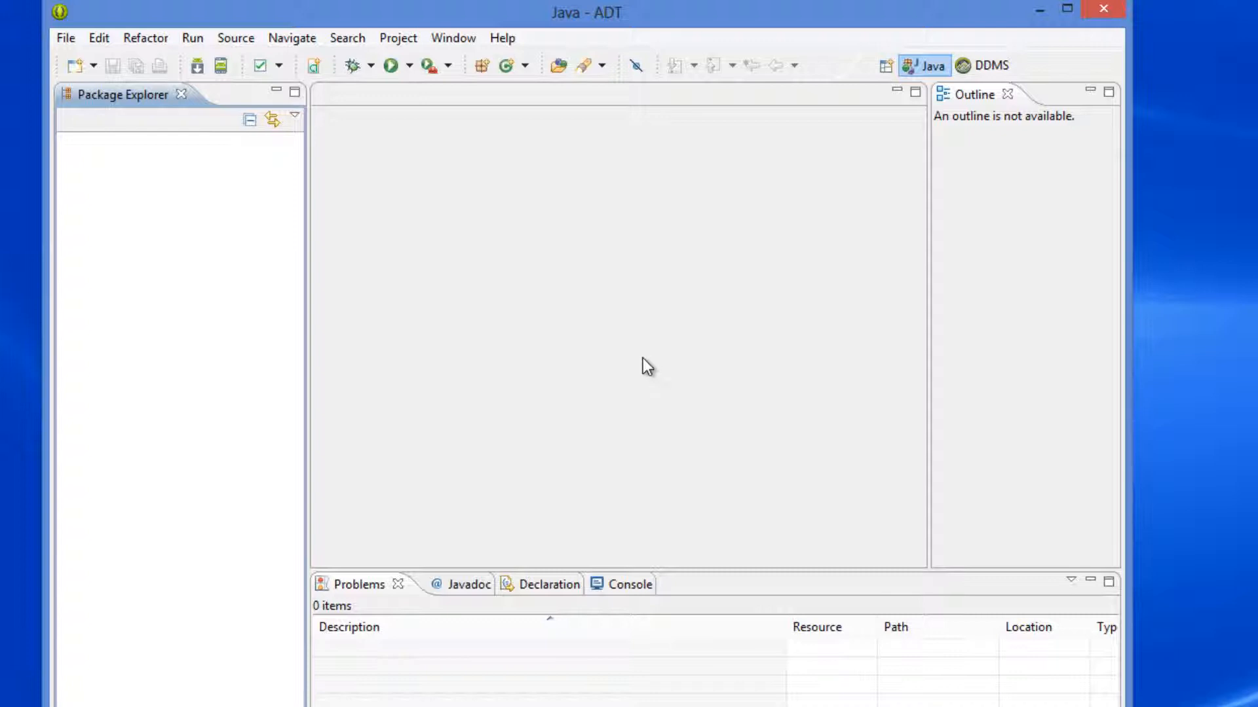
Step: Start an import using Existing Projects into Workspace from the General category as the source
click(70, 42)
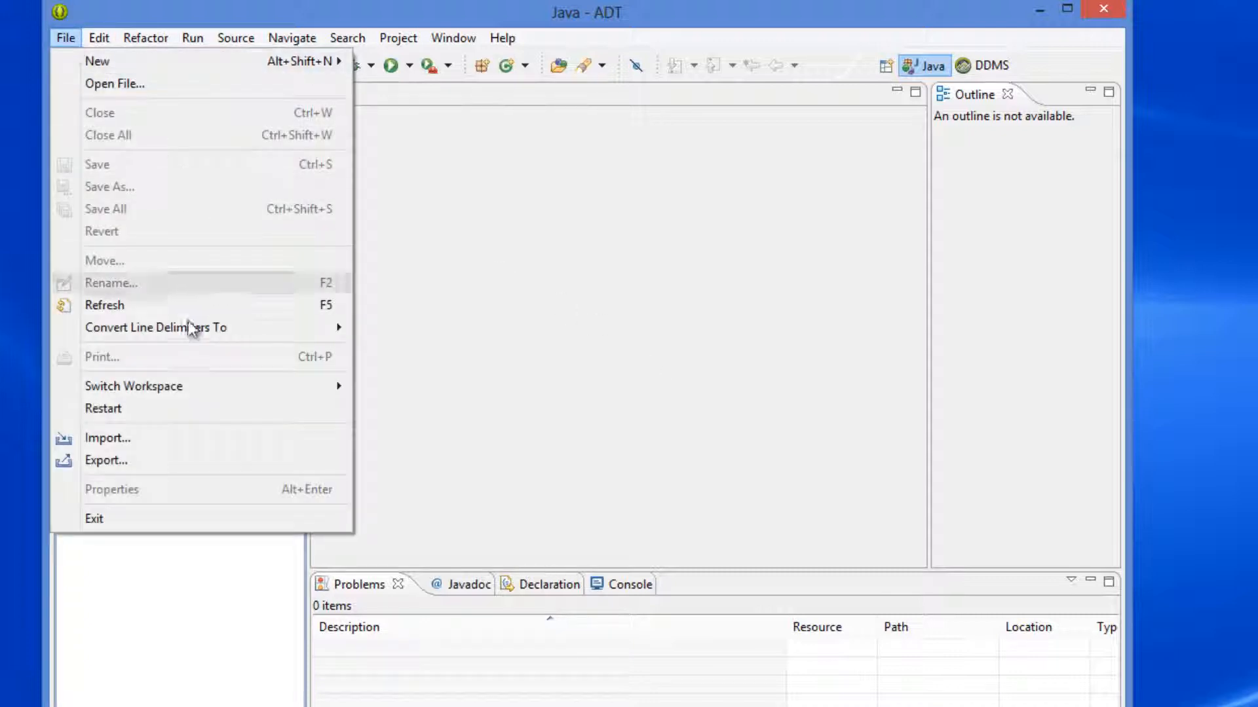
click(158, 437)
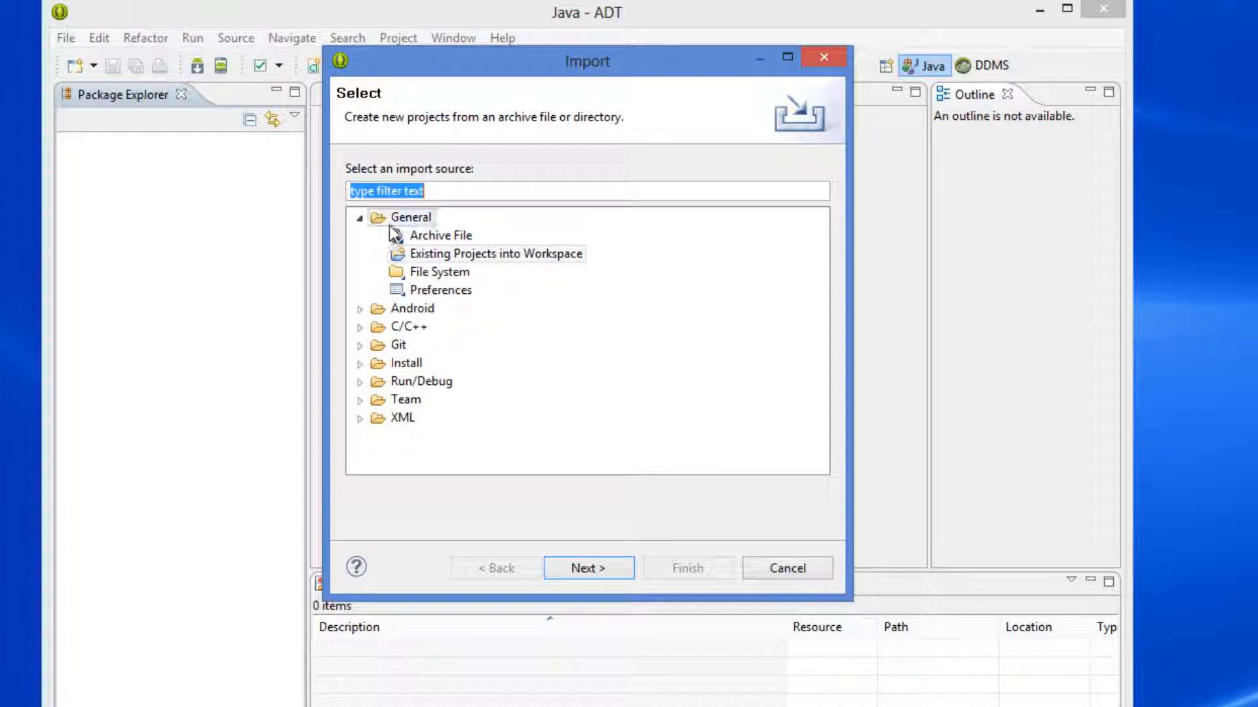
click(357, 221)
click(359, 219)
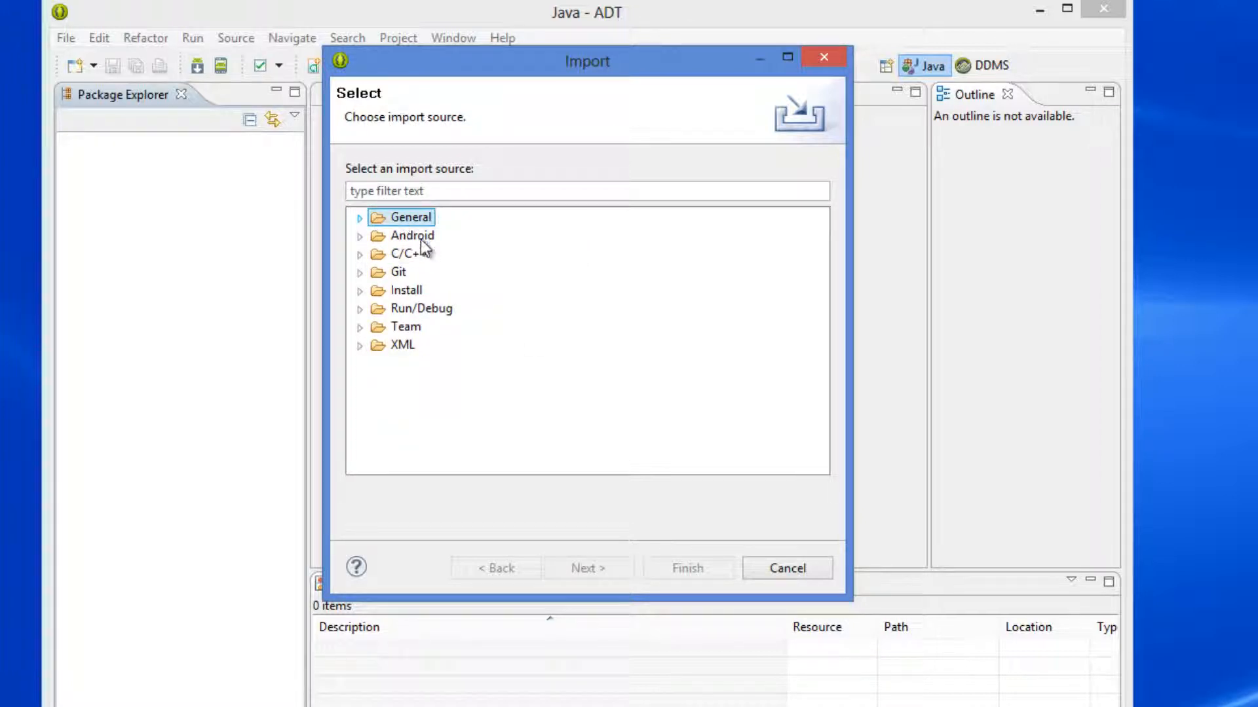
click(360, 219)
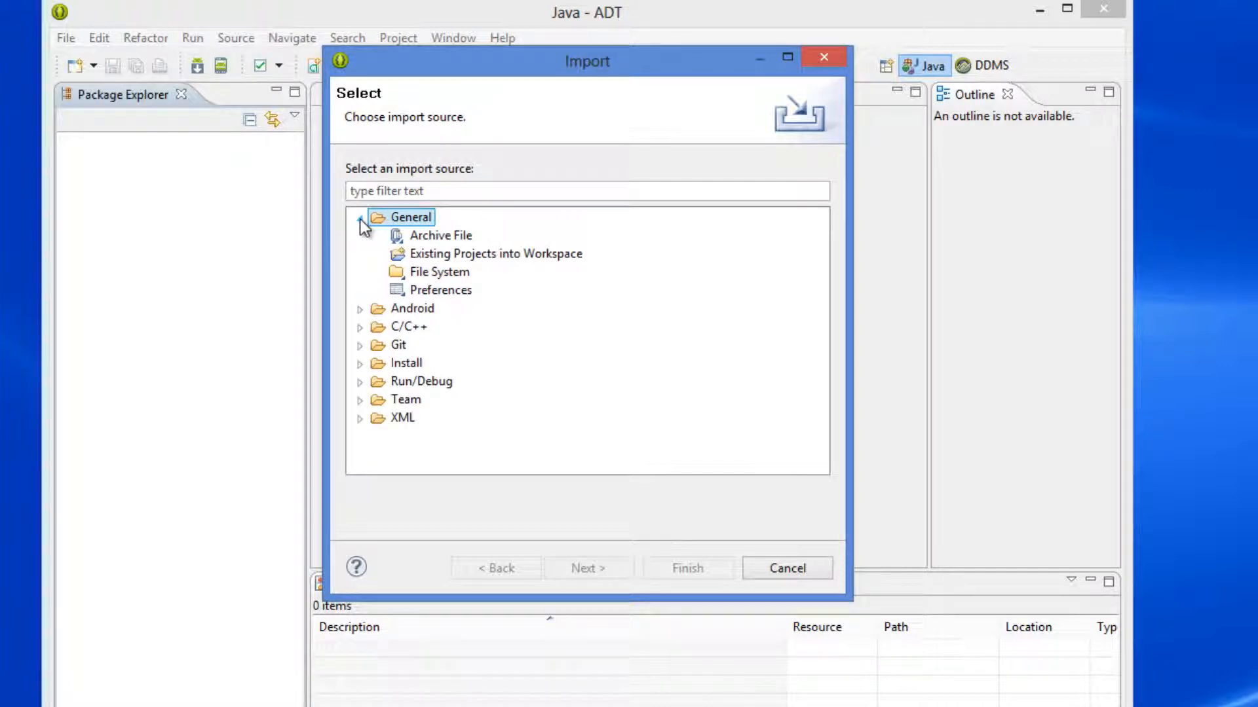
click(482, 255)
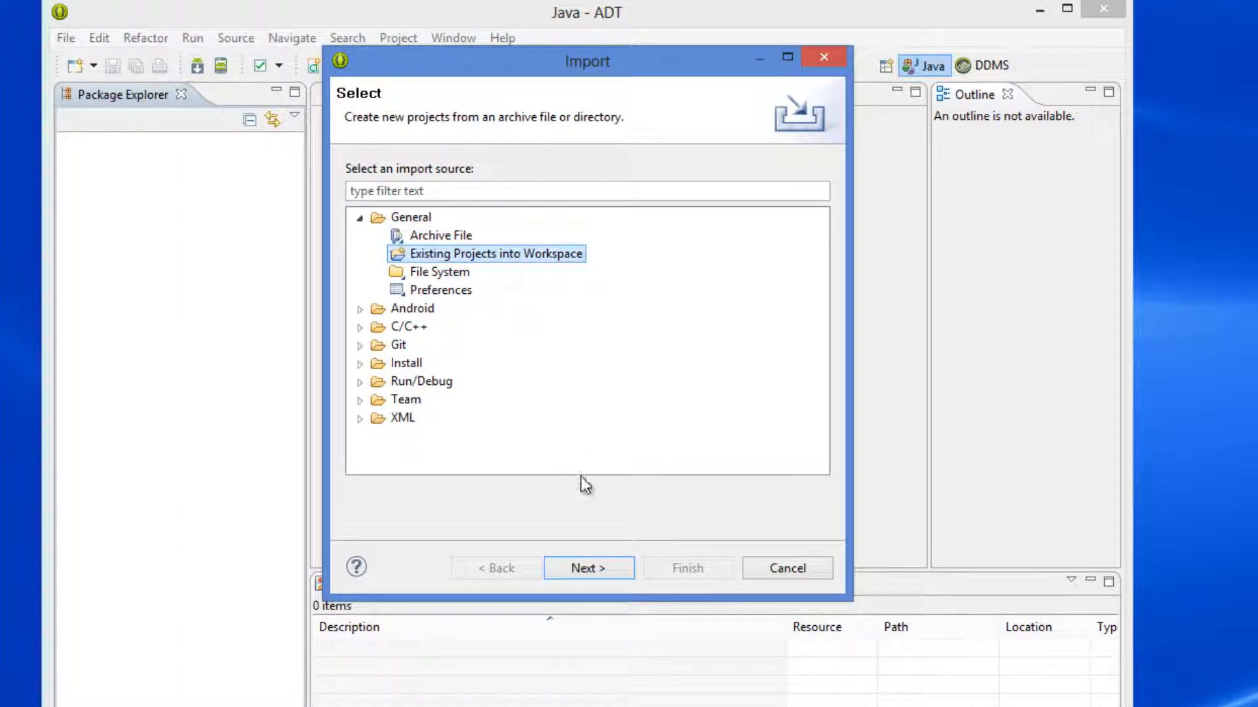
click(592, 567)
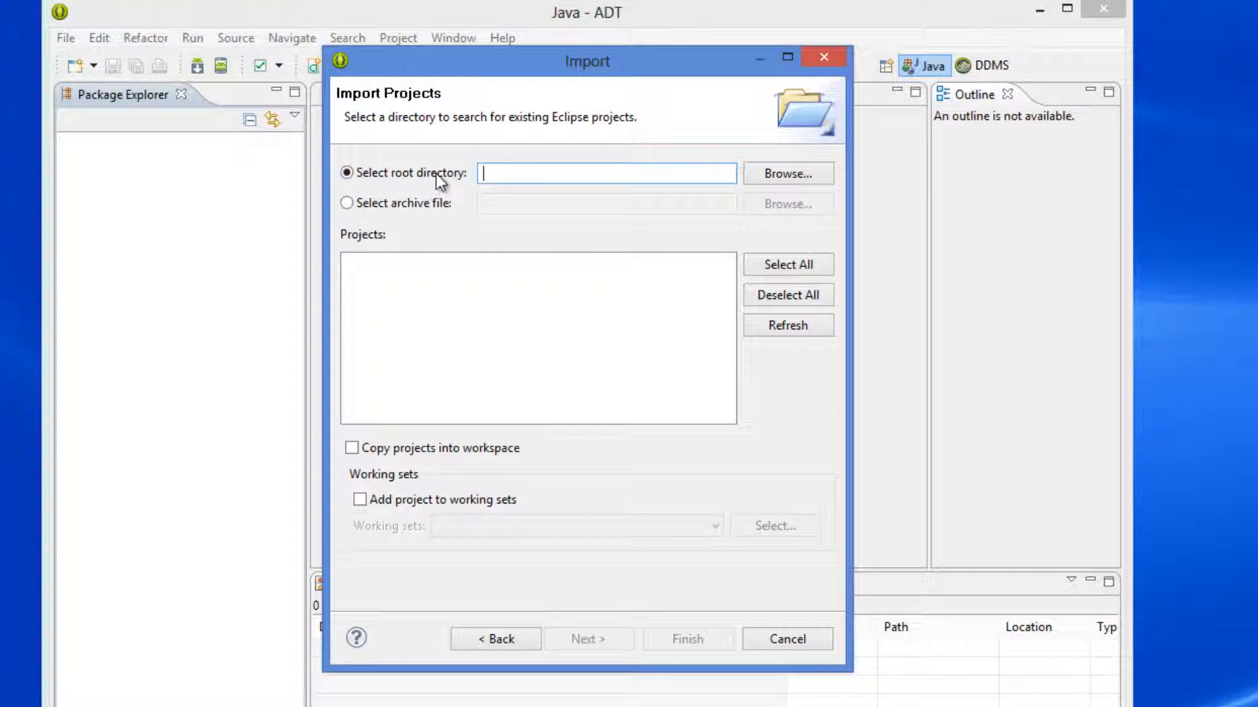
Step: Import the Gerrys Rainbow project from the root directory C:\appDevelopment\Workspace\Gerrys Rainbow
click(795, 173)
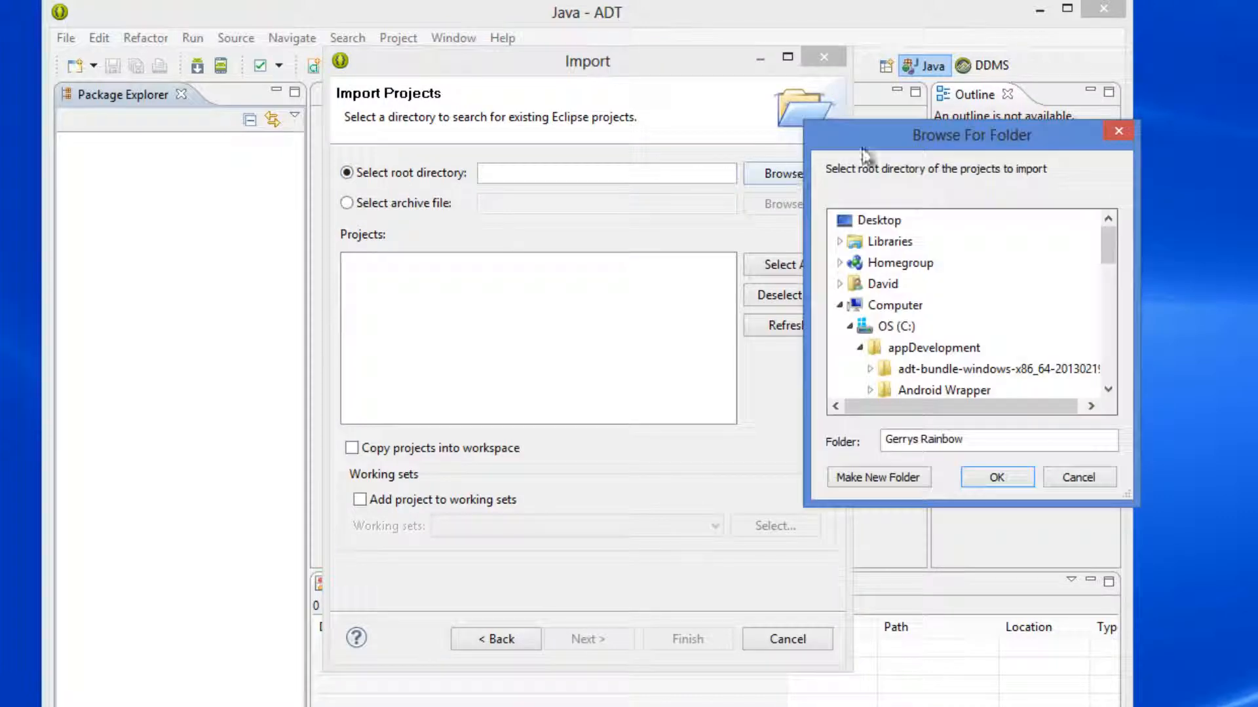
drag(959, 131, 554, 131)
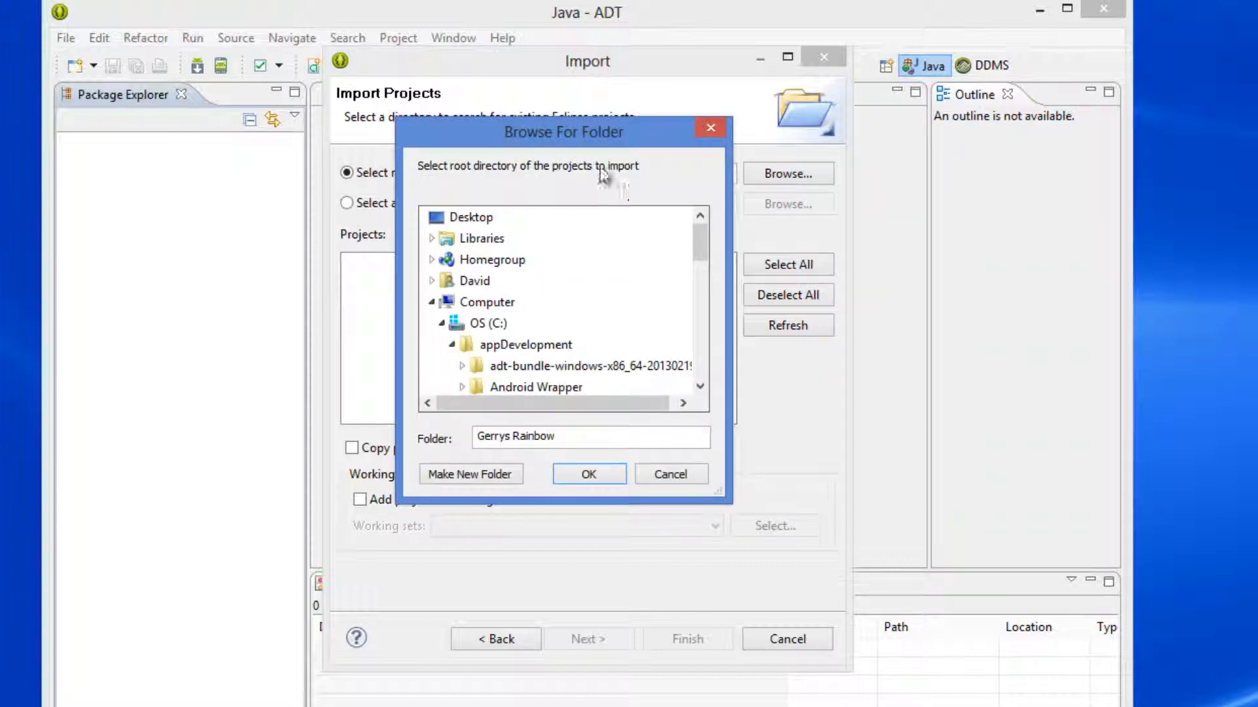
drag(699, 226, 700, 275)
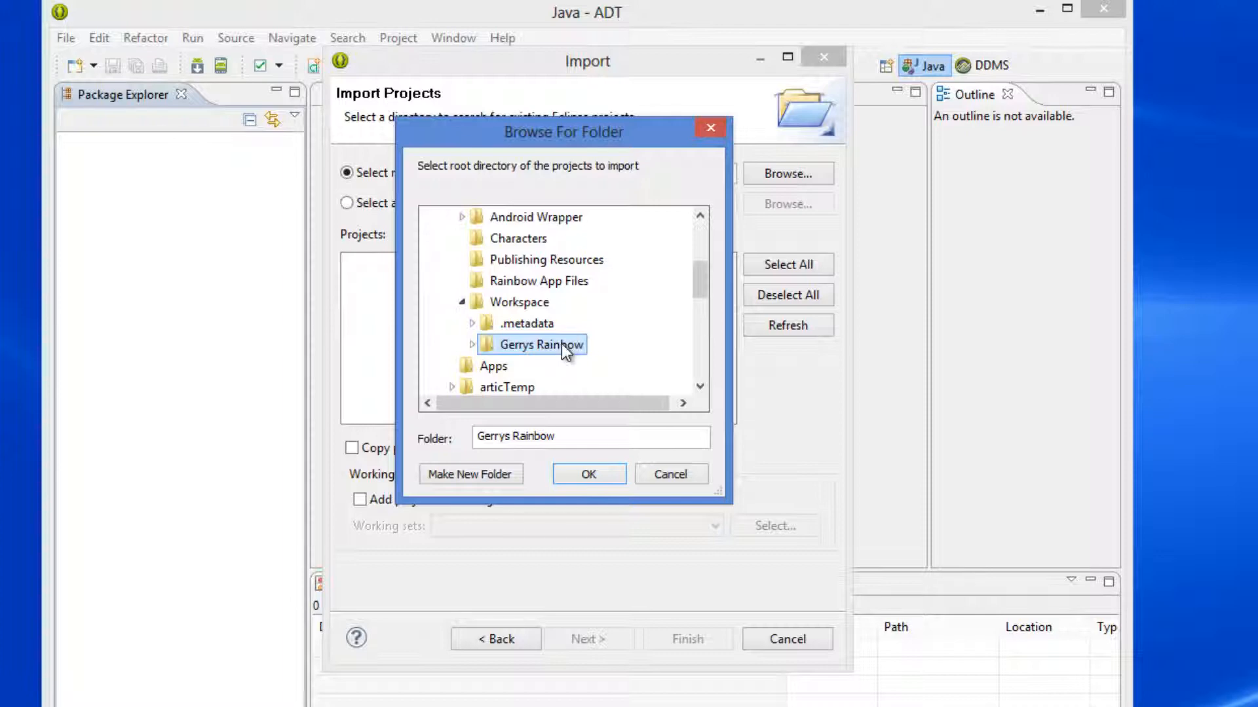
double_click(562, 346)
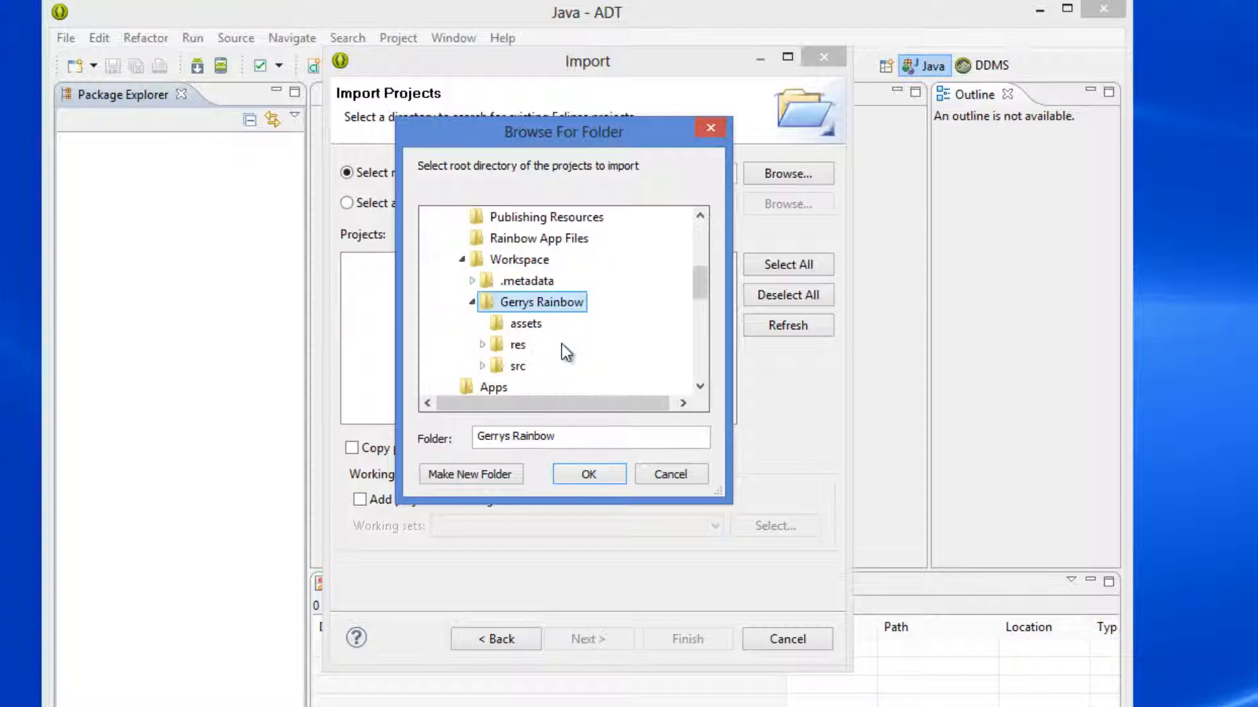
click(598, 476)
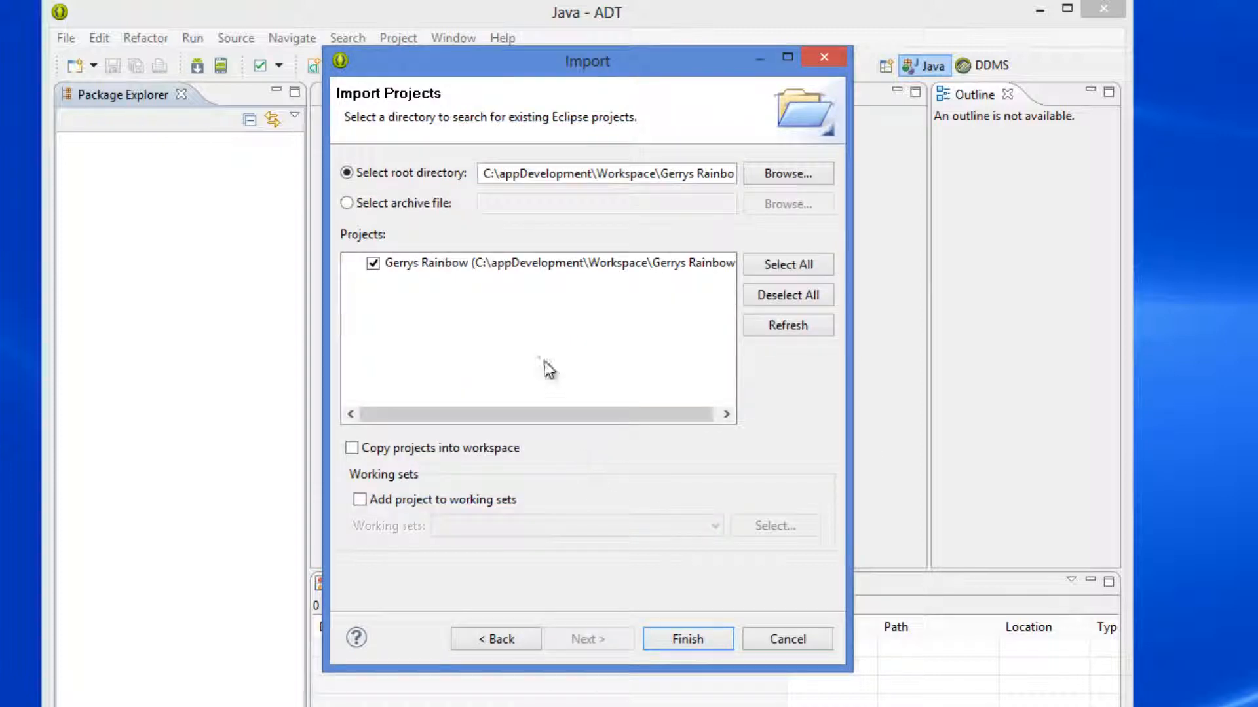
click(699, 640)
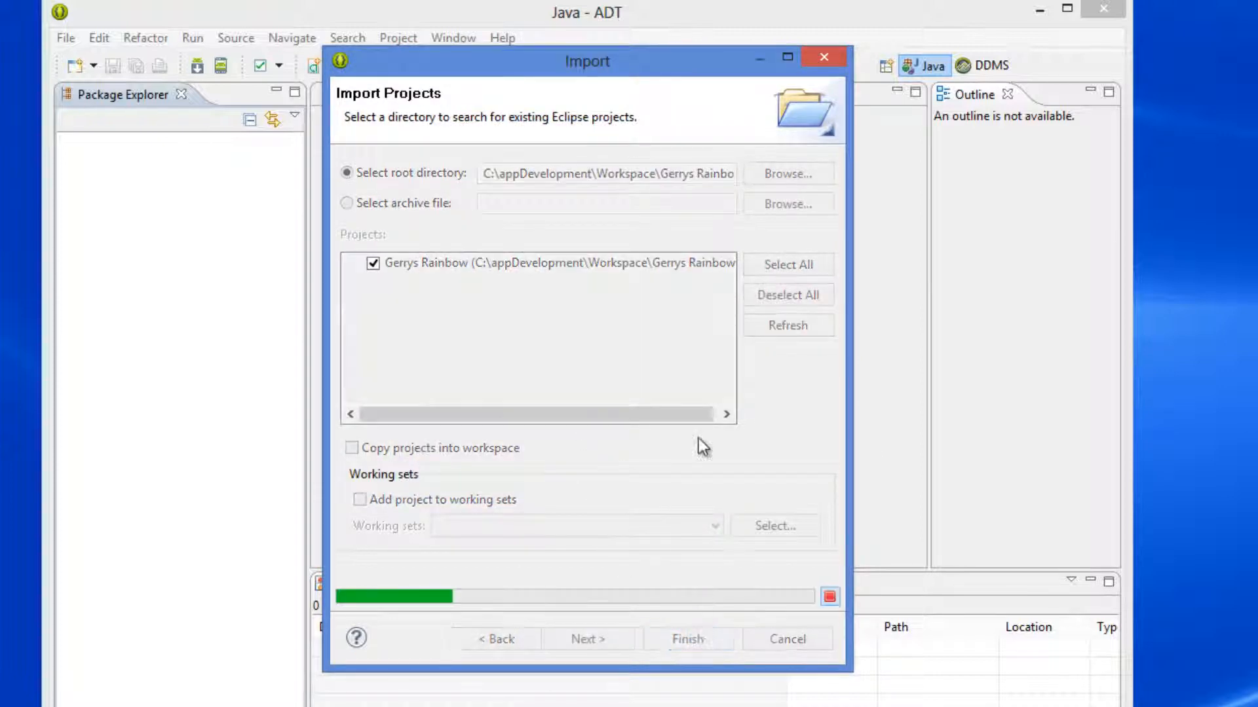
Step: Check the console output and expand the list of errors reported for the imported Gerrys Rainbow project
click(172, 176)
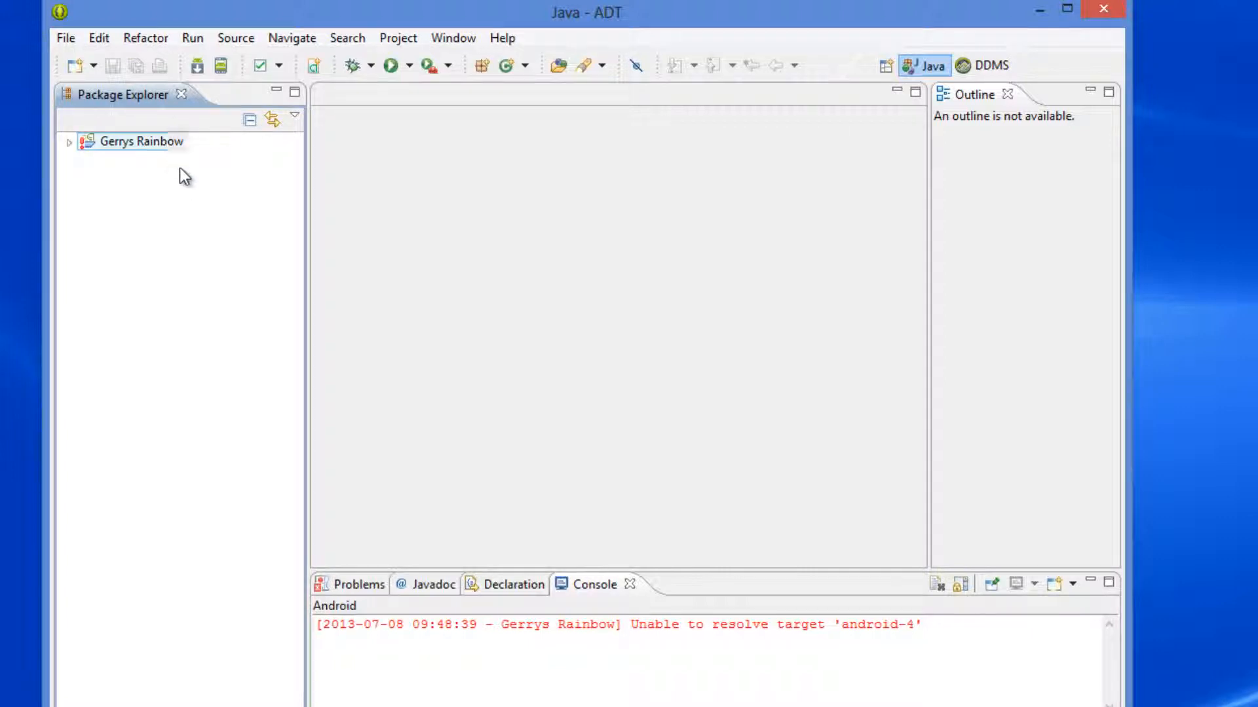
click(149, 145)
click(385, 650)
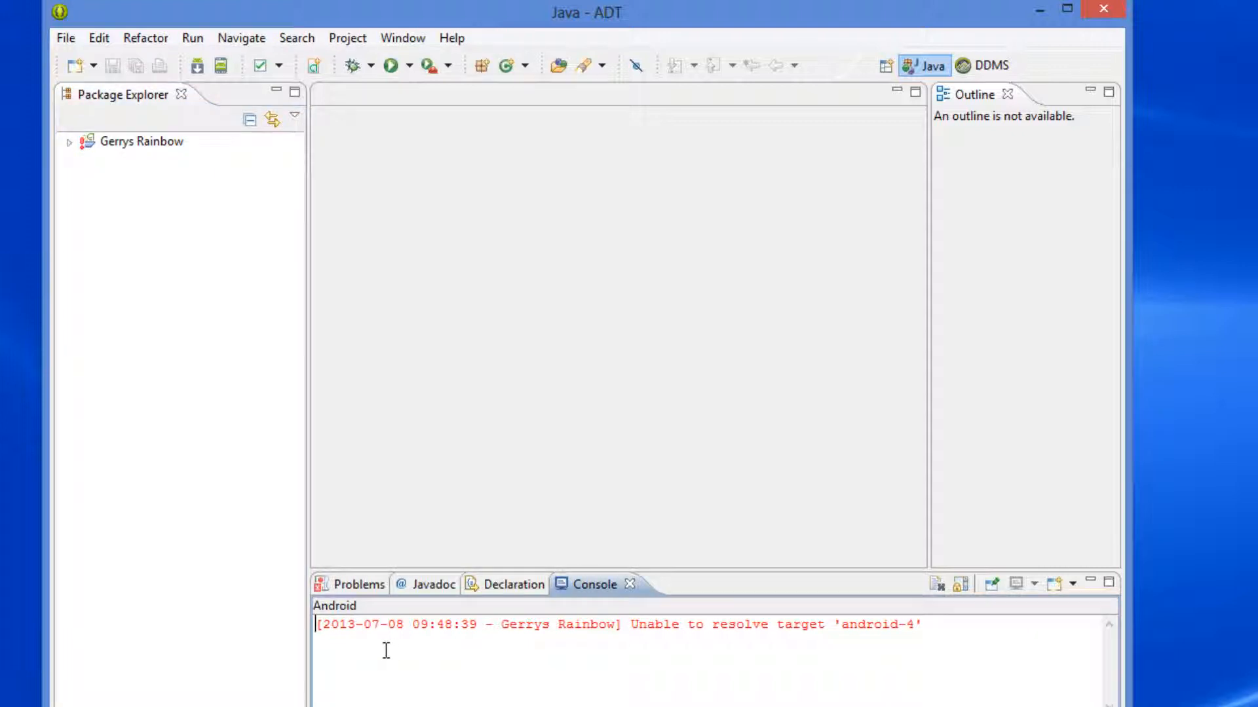
click(353, 584)
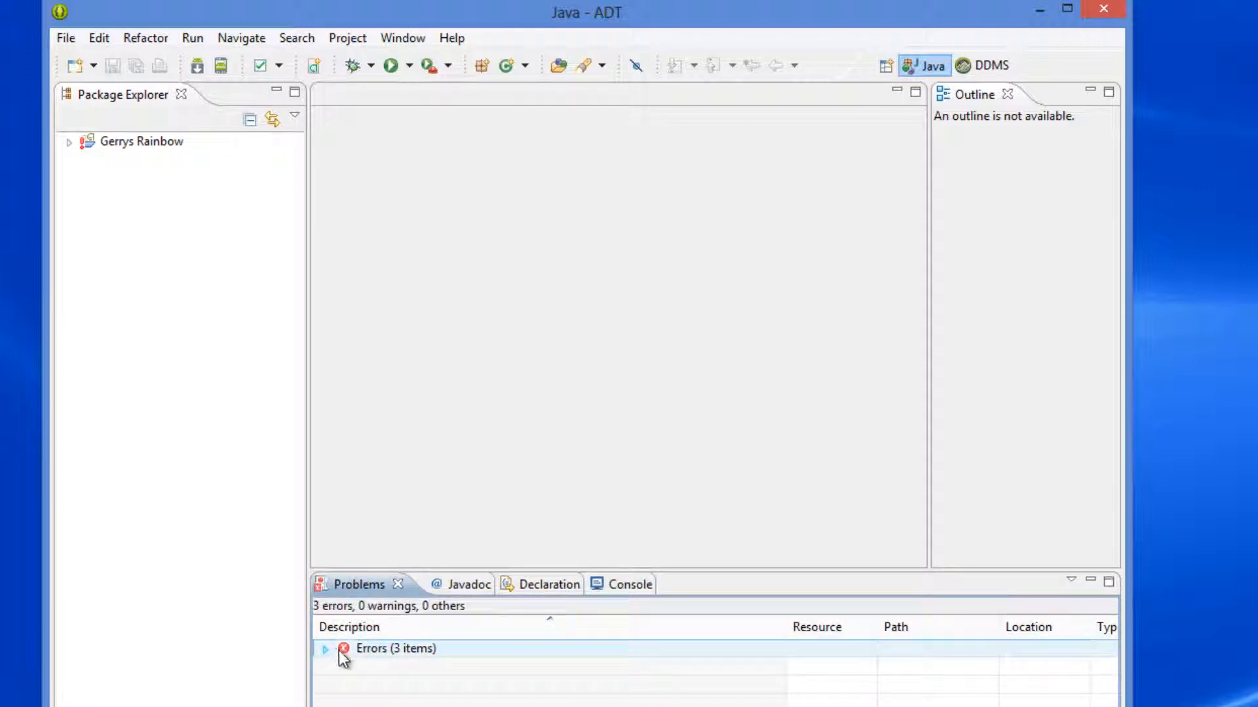
click(325, 615)
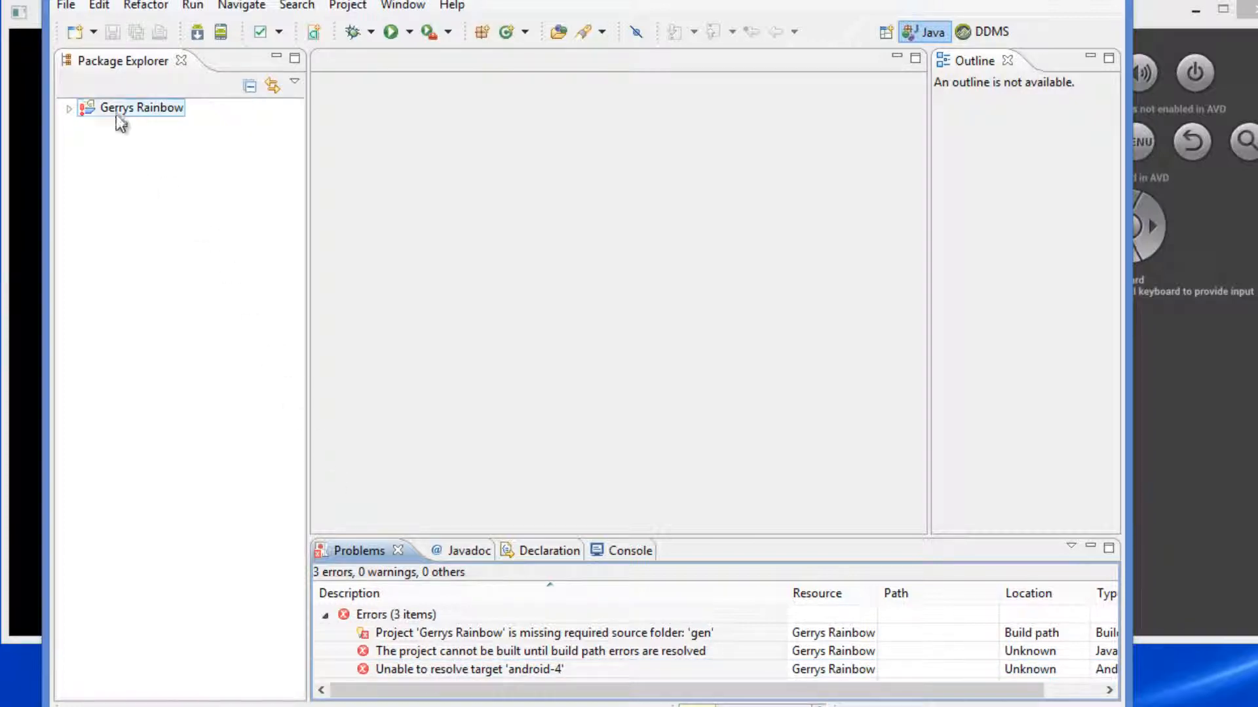
Step: Set the Gerrys Rainbow project's build target to Android 4.2.2 in its properties
right_click(118, 110)
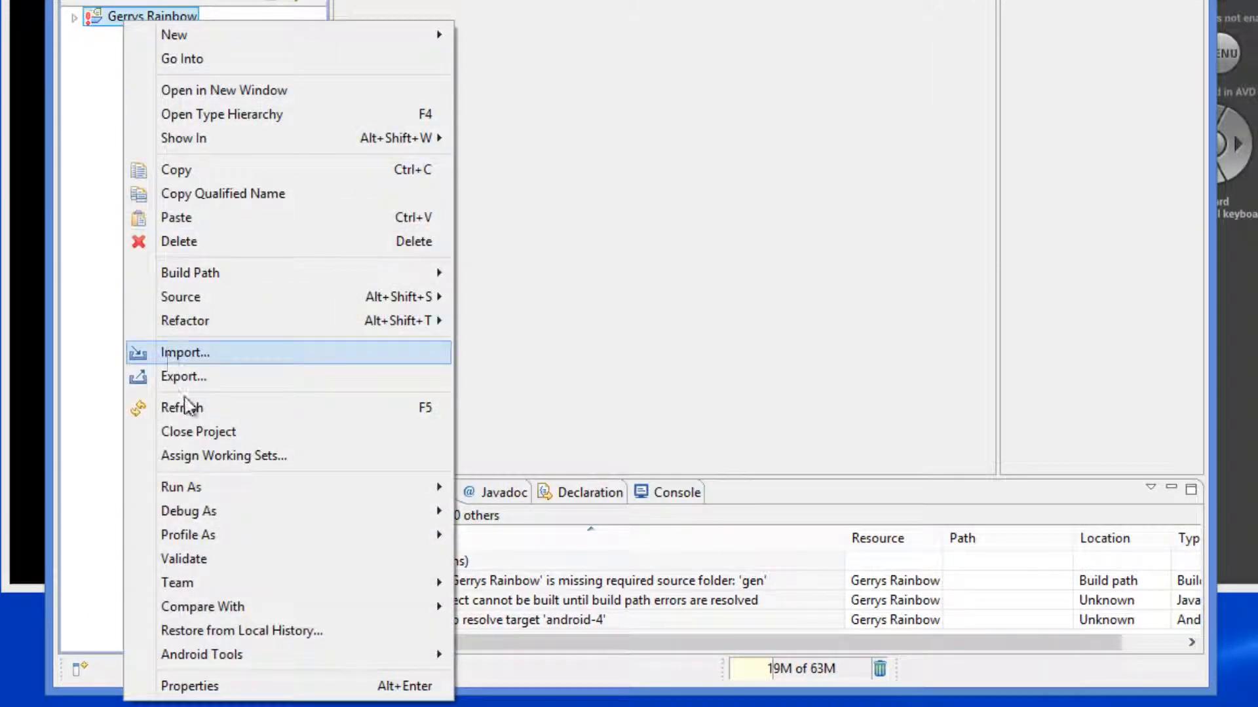
click(254, 686)
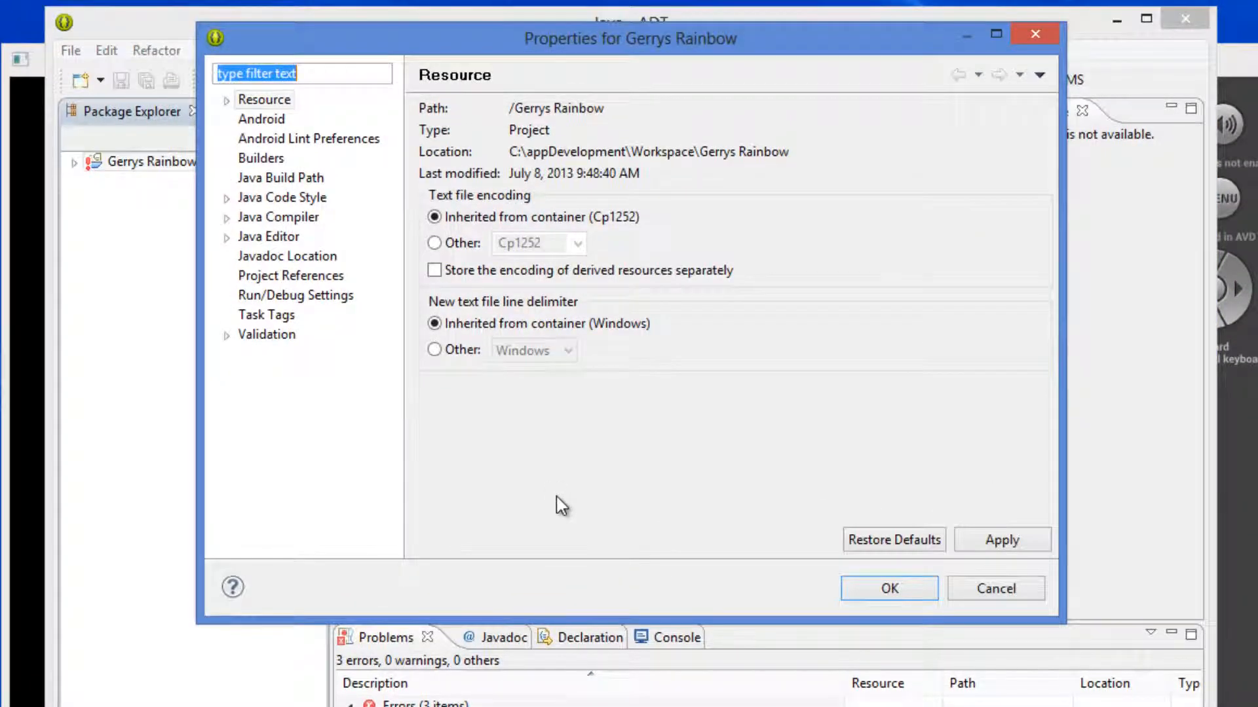
click(256, 119)
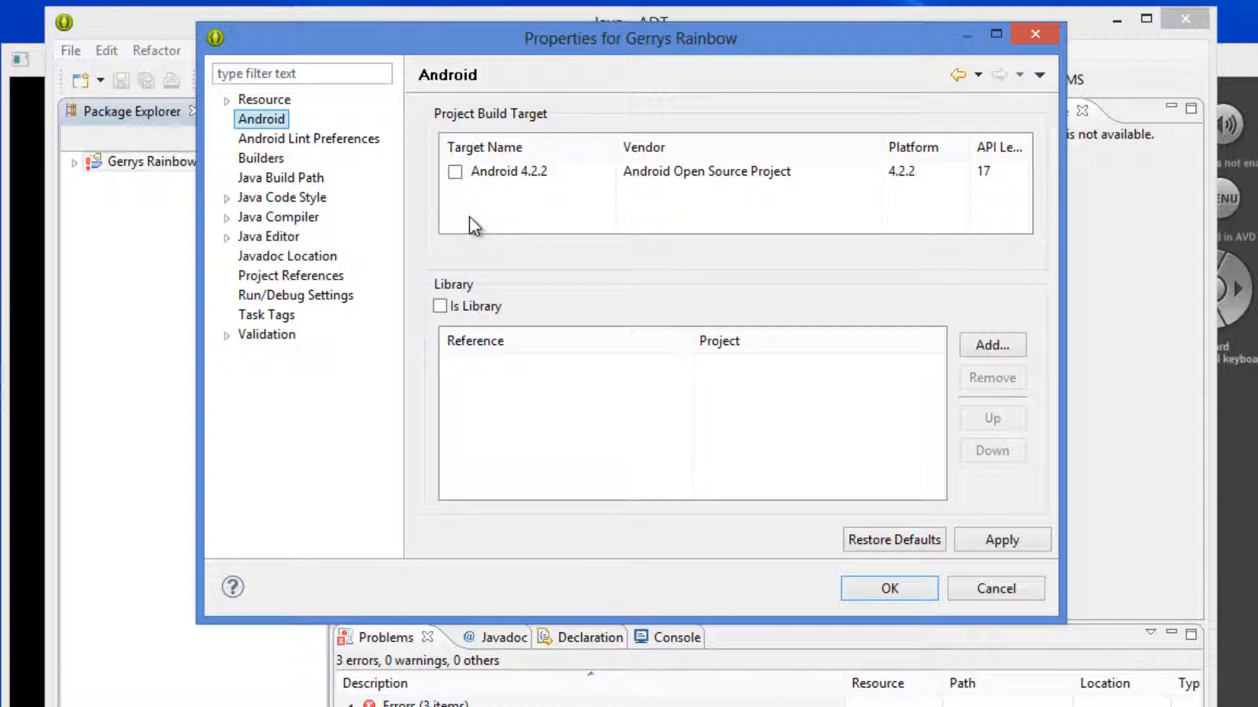
click(455, 172)
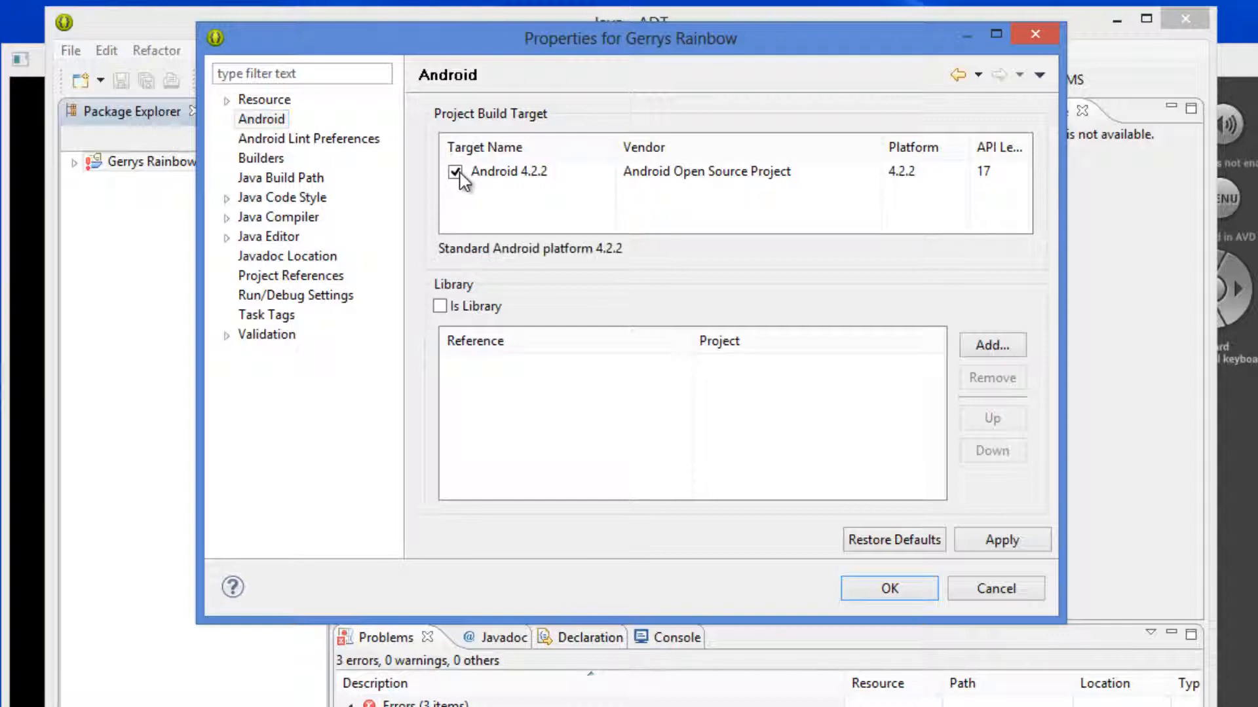
click(889, 590)
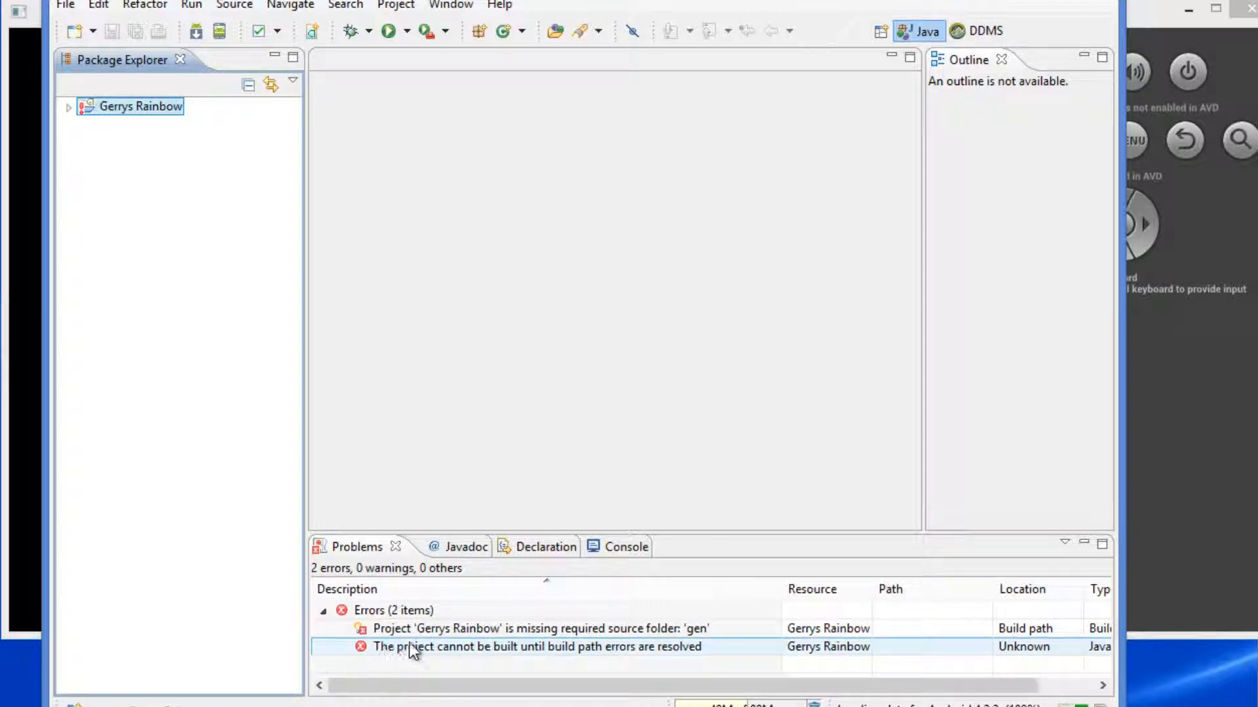
Step: Review the console and the remaining project errors, widening the Description column to read the compiler compliance message
click(623, 547)
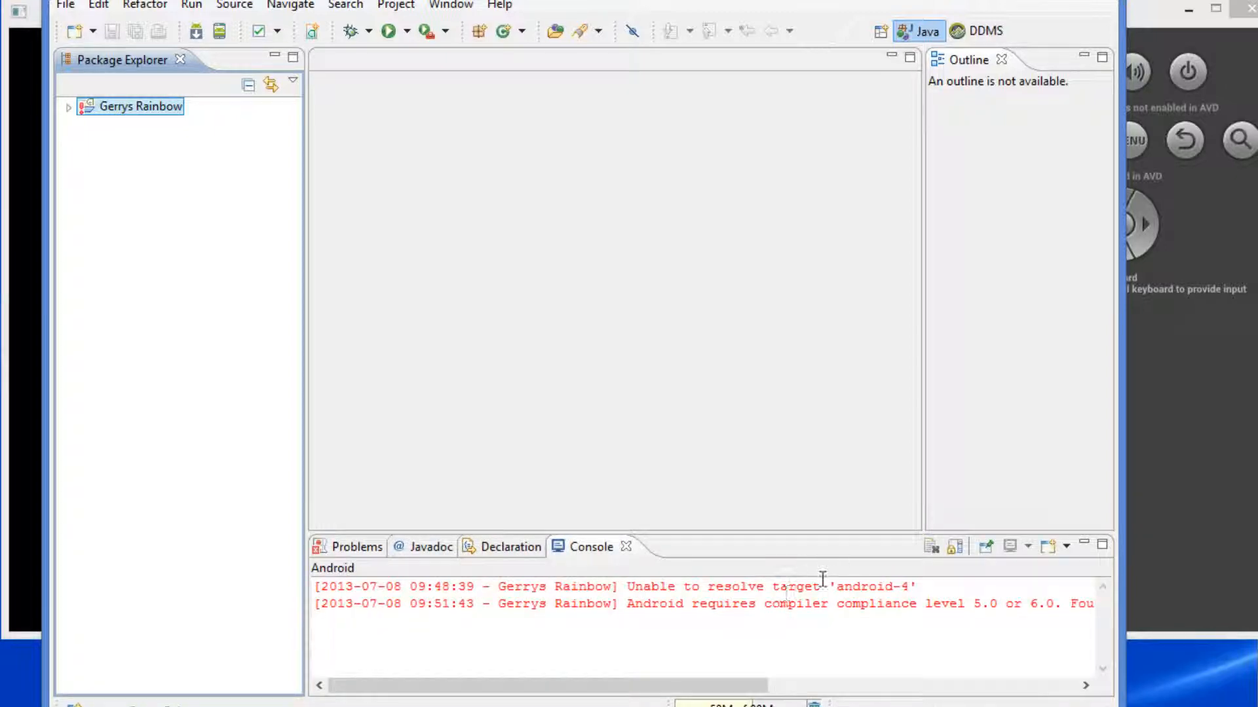
click(358, 547)
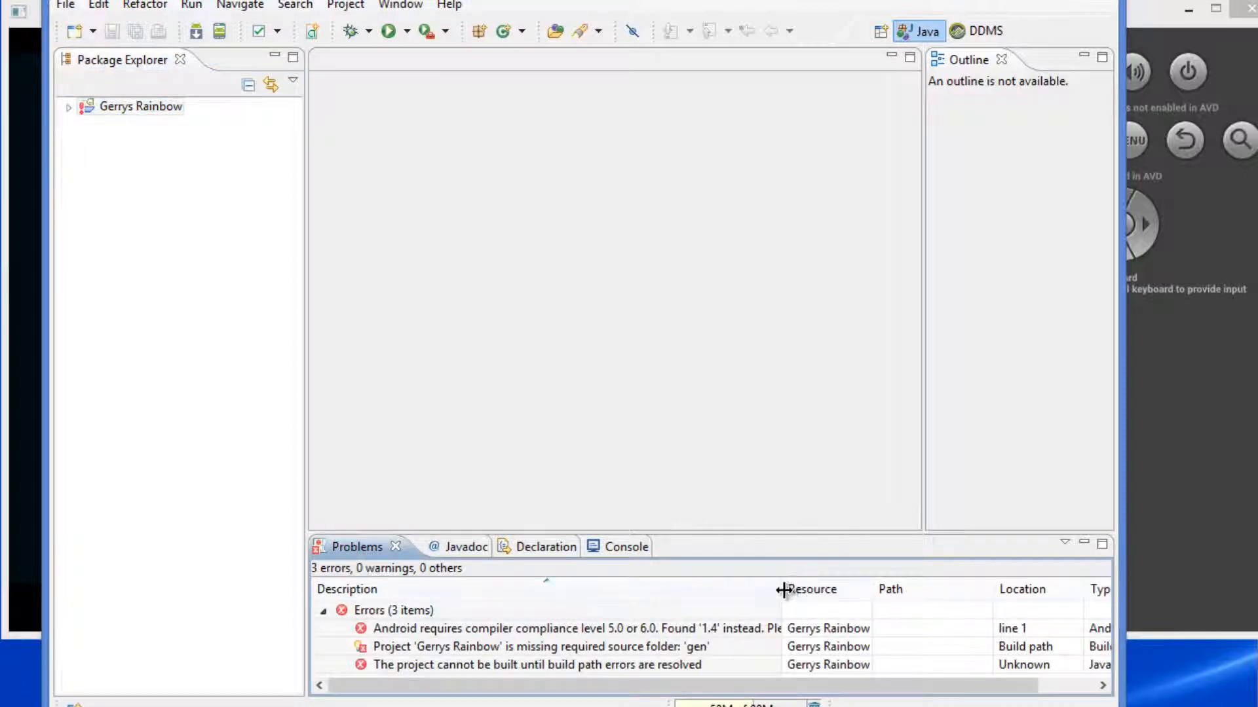
drag(783, 590, 1019, 590)
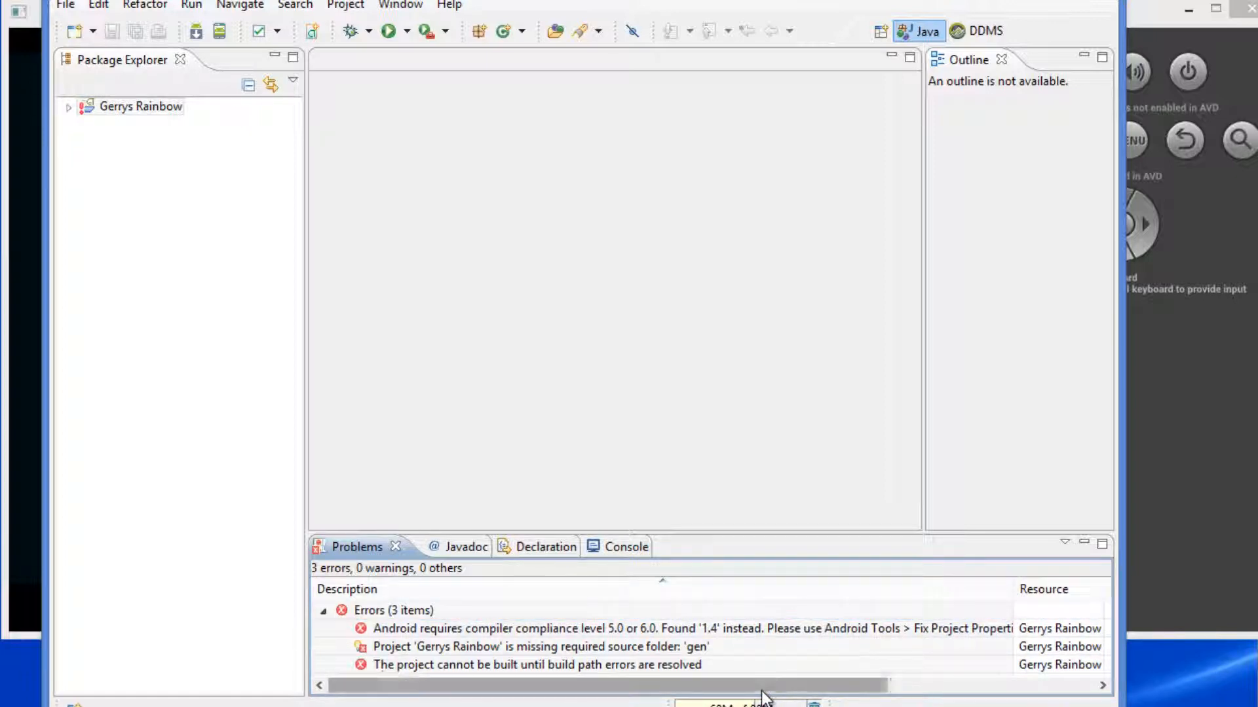
drag(758, 686, 822, 692)
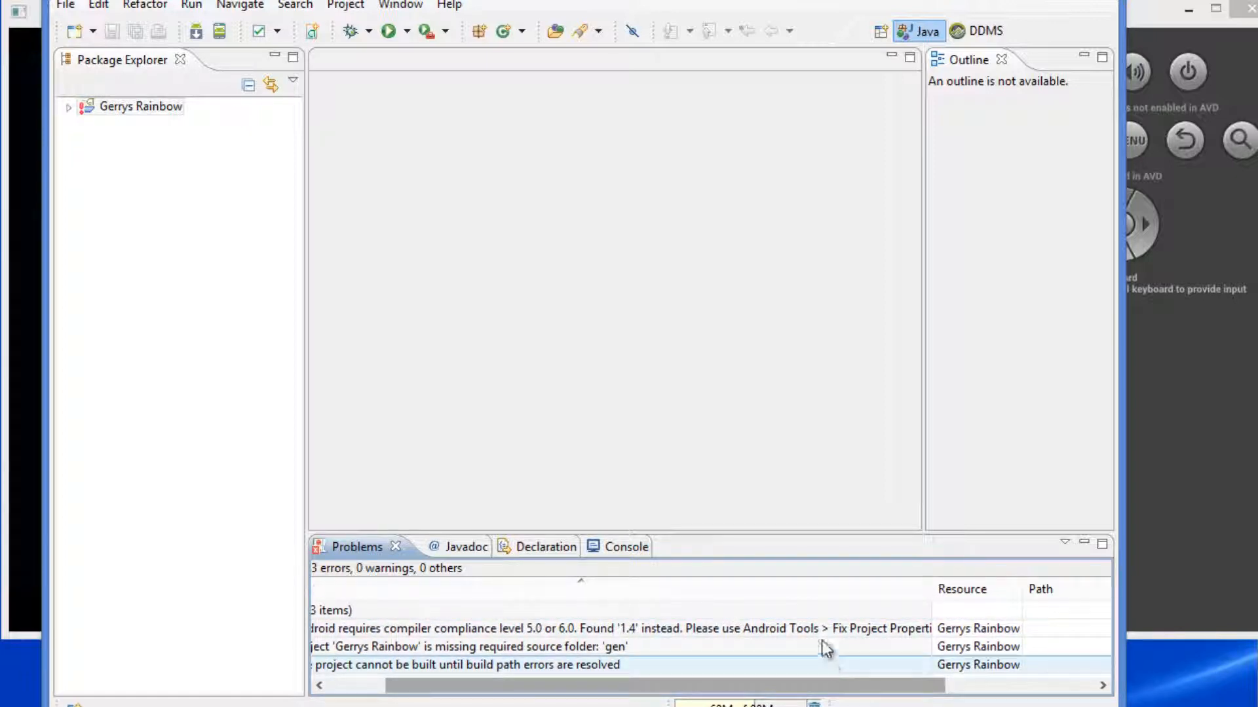
drag(882, 685, 746, 695)
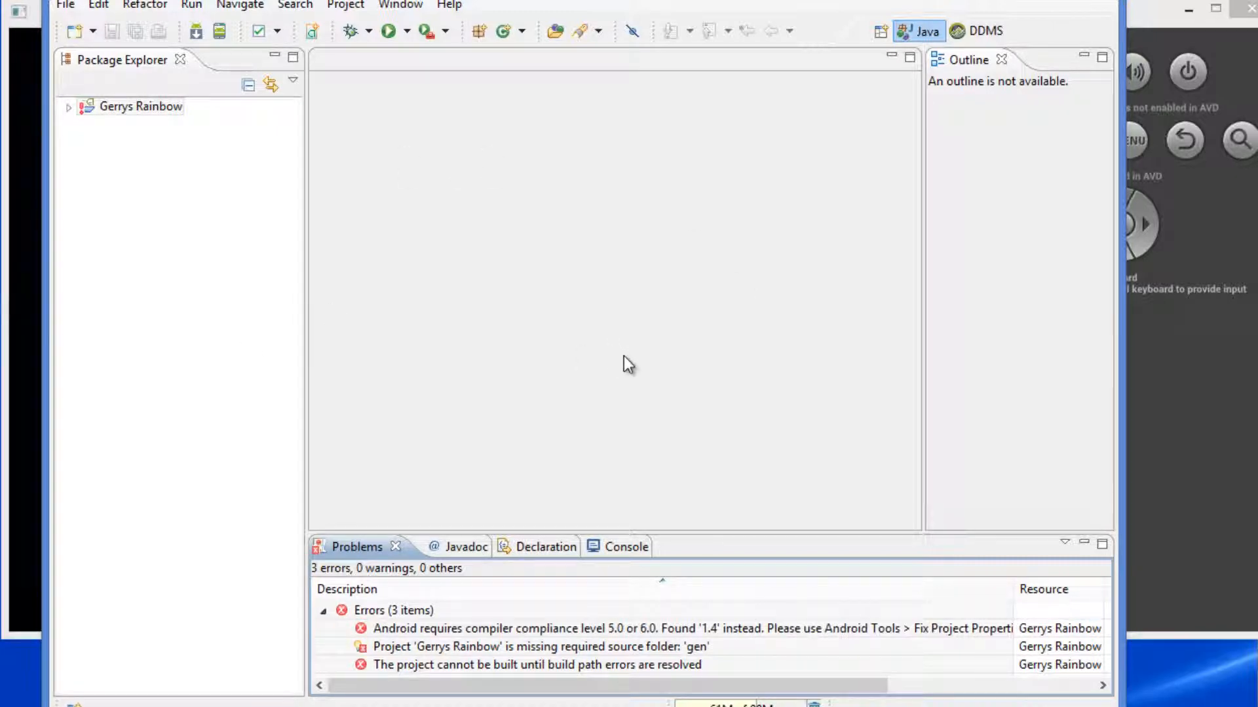
Step: Run Fix Project Properties from the Android Tools on the Gerrys Rainbow project
click(125, 109)
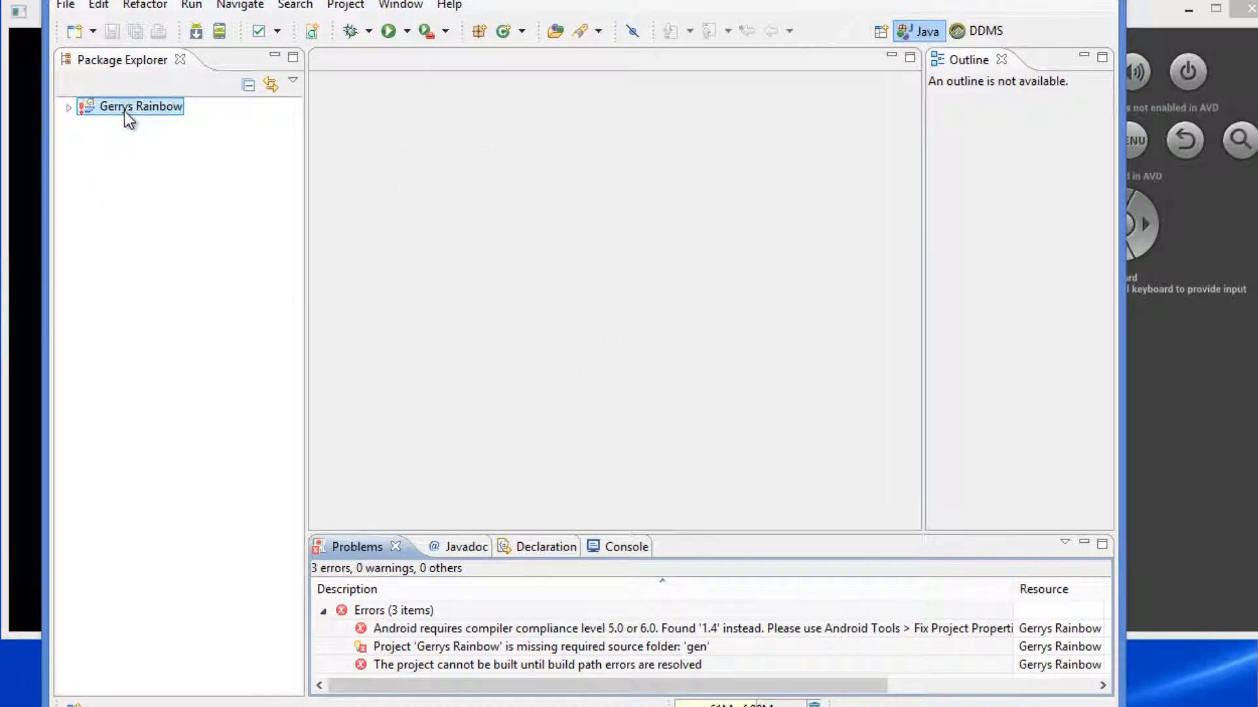
right_click(125, 113)
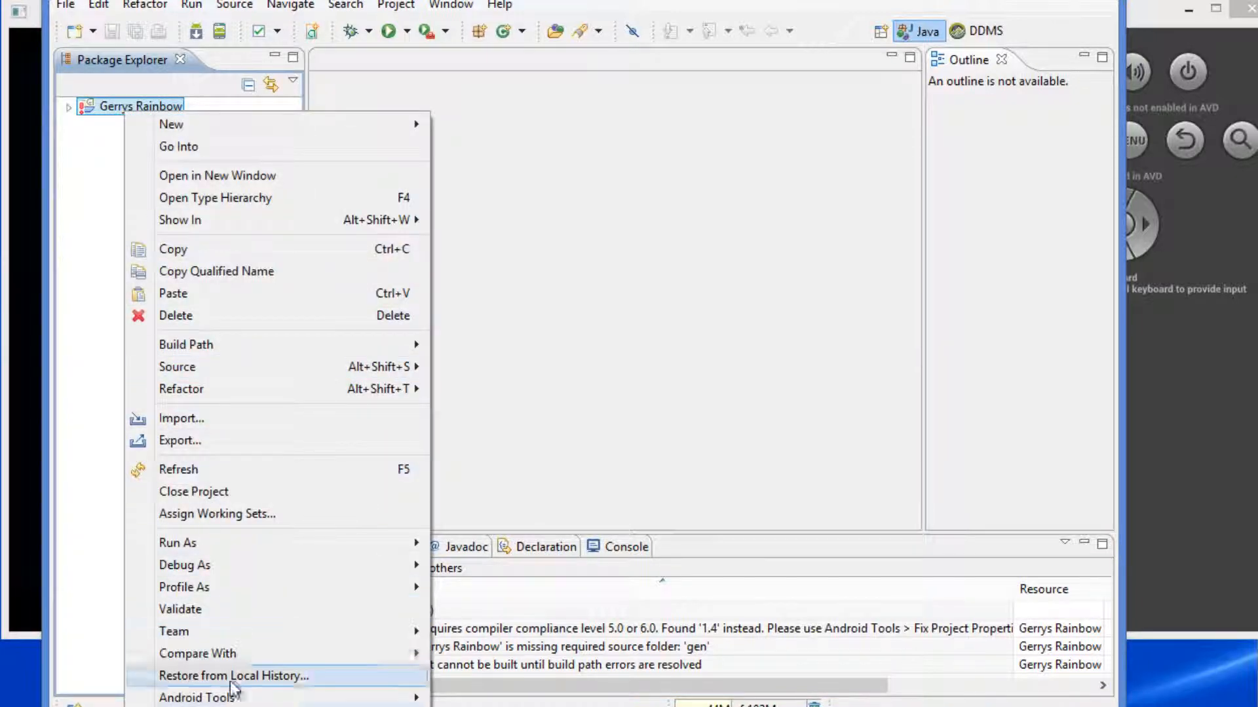
mouse_move(249, 699)
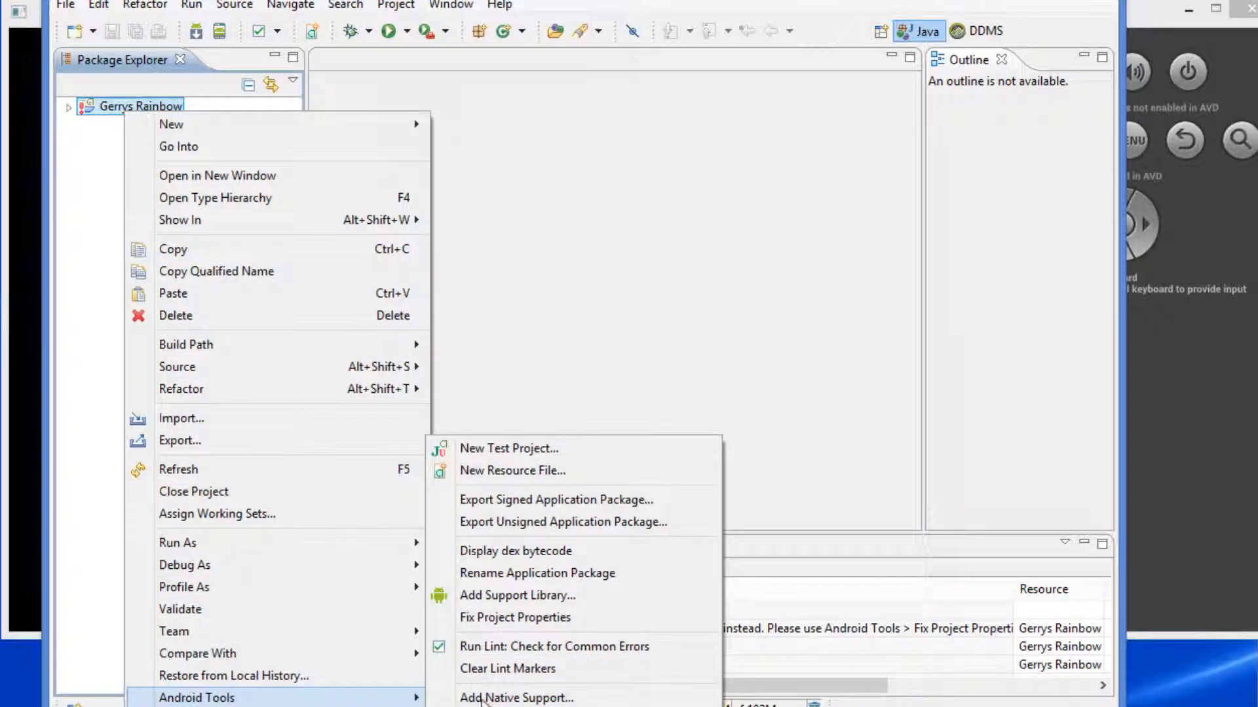
click(517, 617)
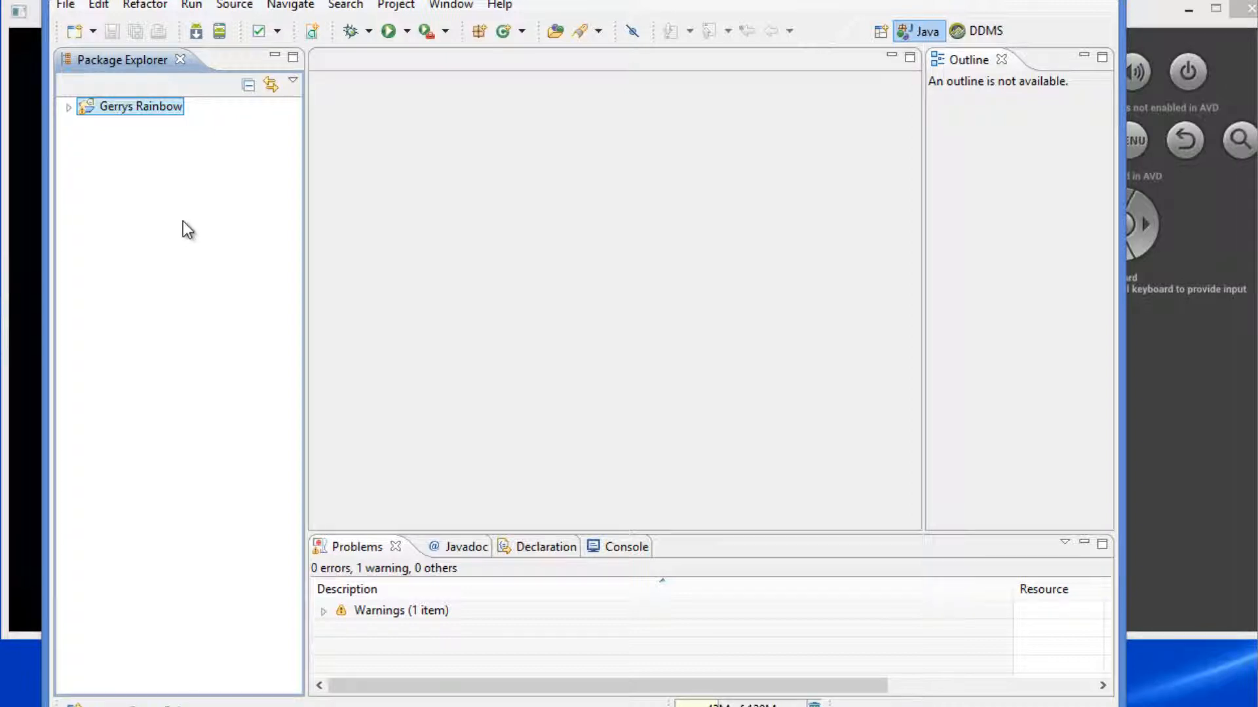
Step: Start renaming the Gerrys Rainbow project's application package and set the company segment of the new name to gerry
right_click(131, 110)
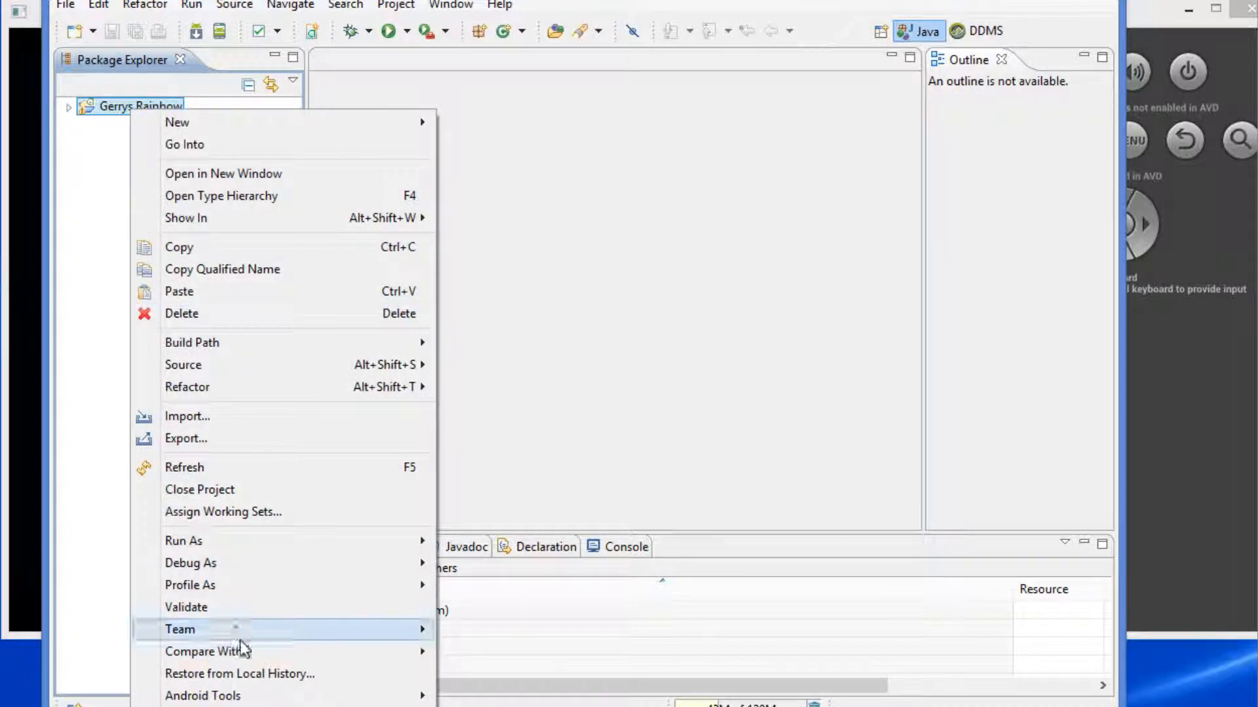
mouse_move(260, 697)
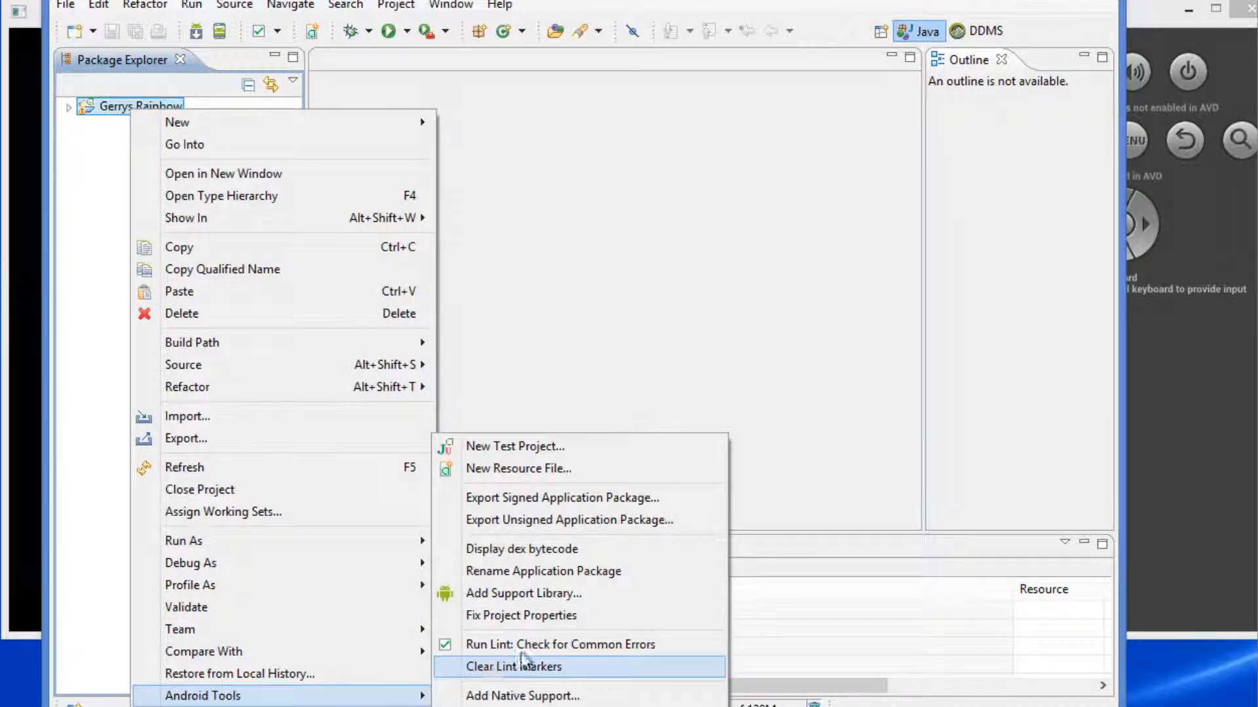
click(545, 573)
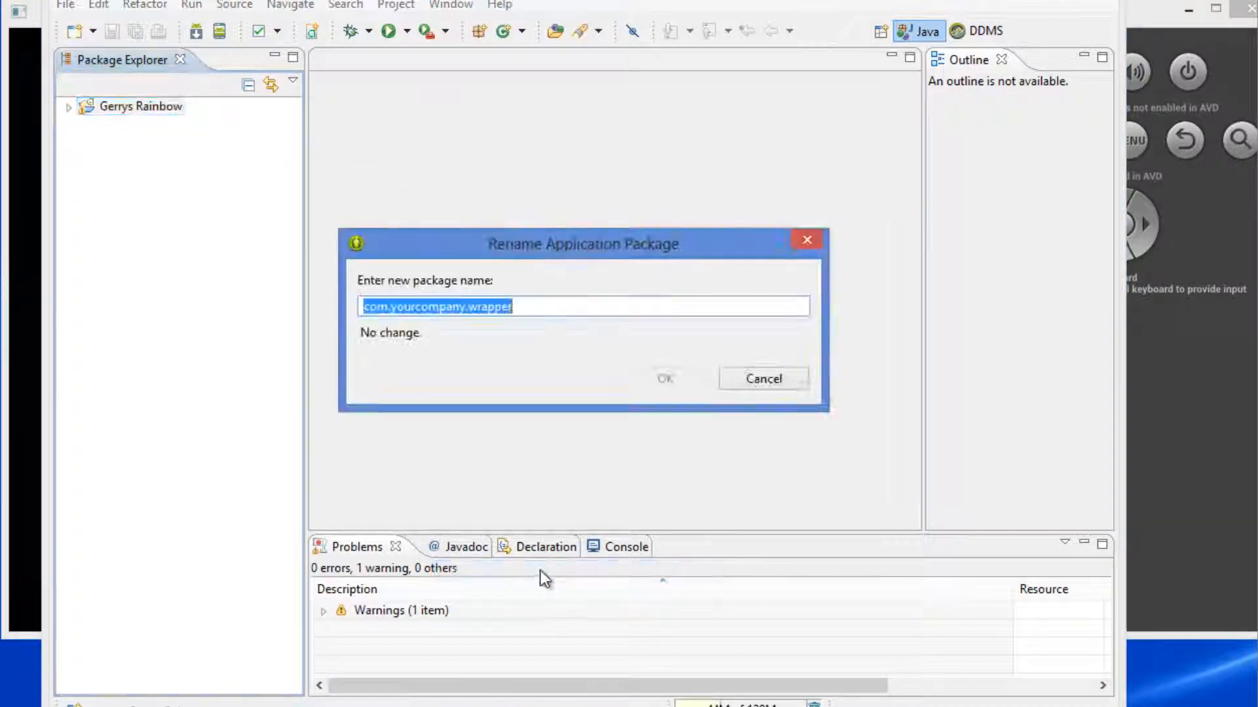
click(391, 306)
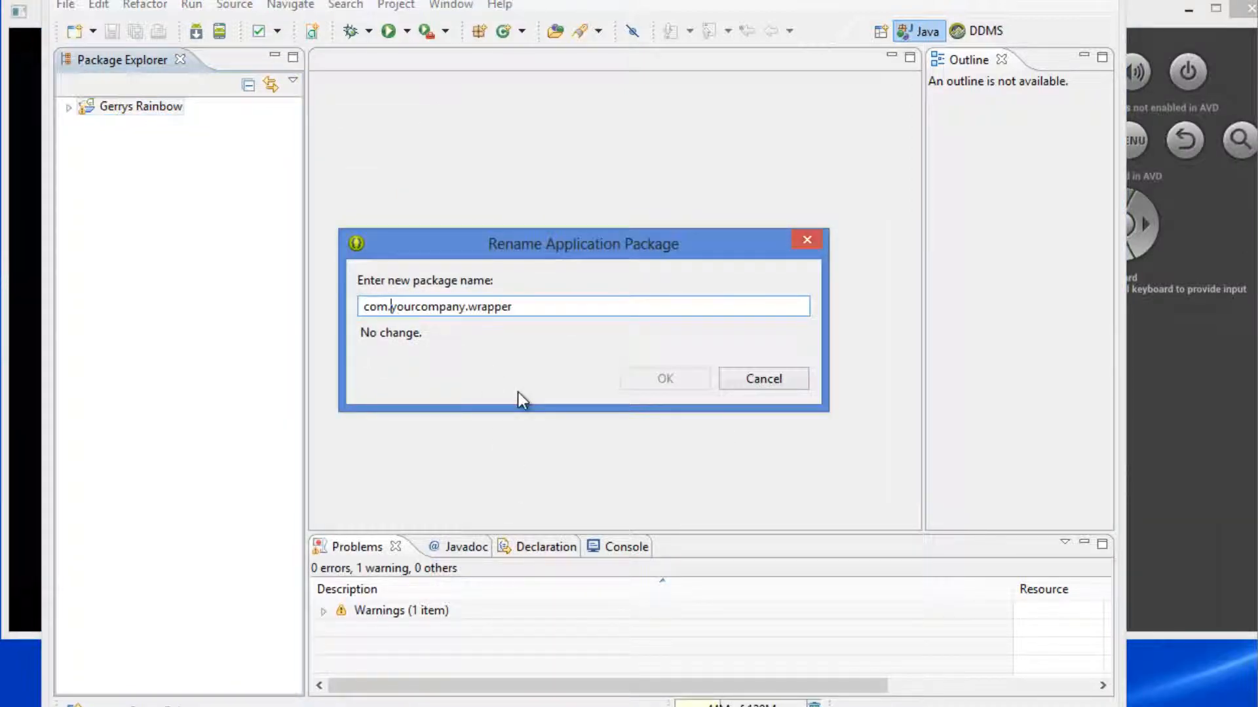
key(Delete)
key(Delete)
key(Delete)
key(Delete)
key(Delete)
key(Delete)
key(Delete)
key(Delete)
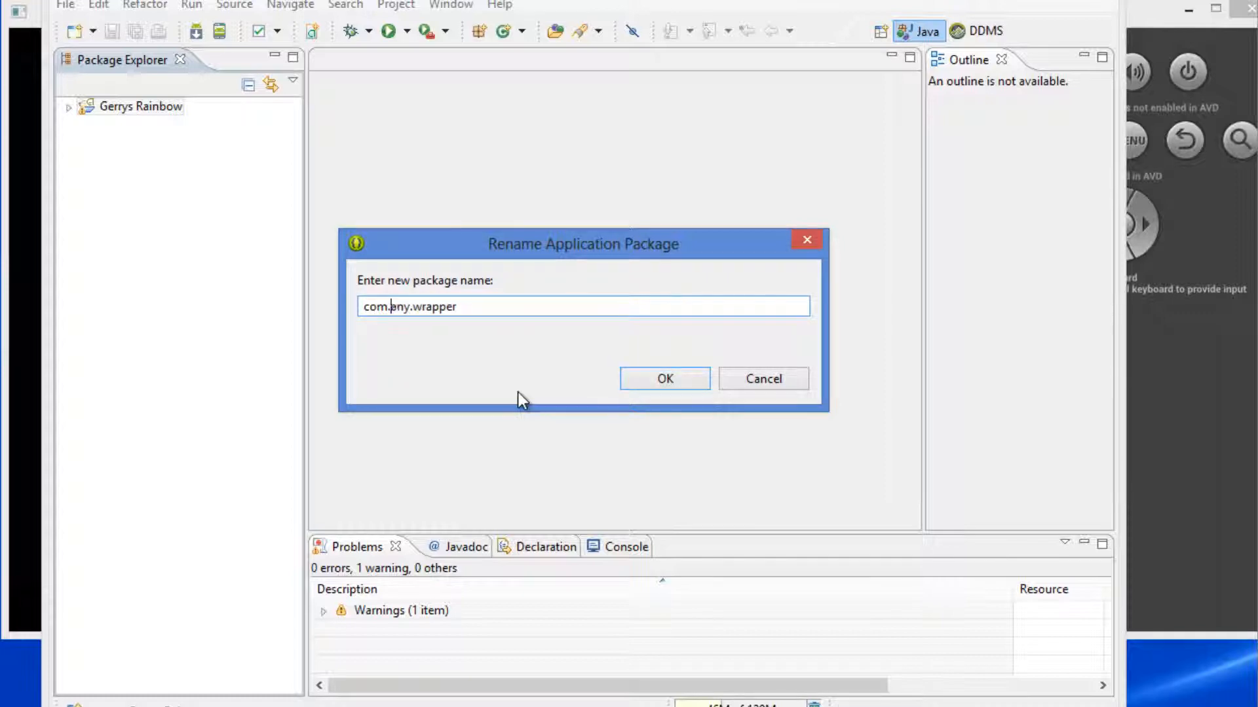
key(Delete)
key(Delete)
key(Delete)
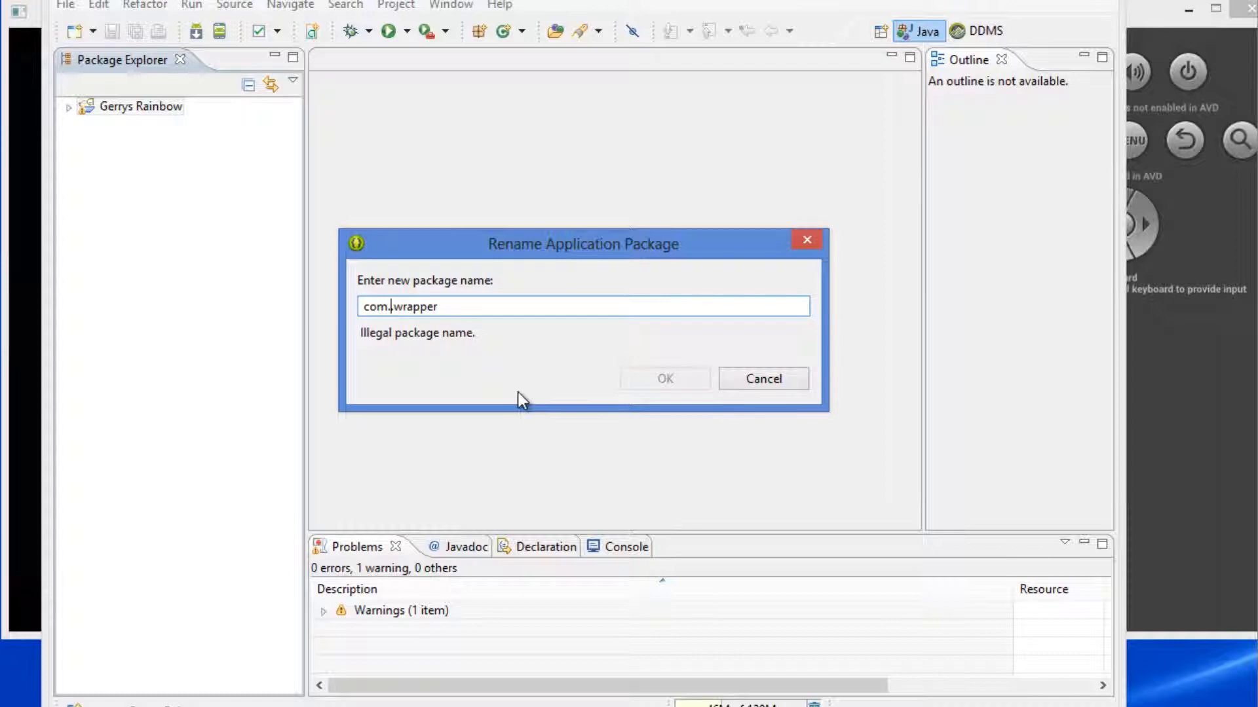
text(gerry.)
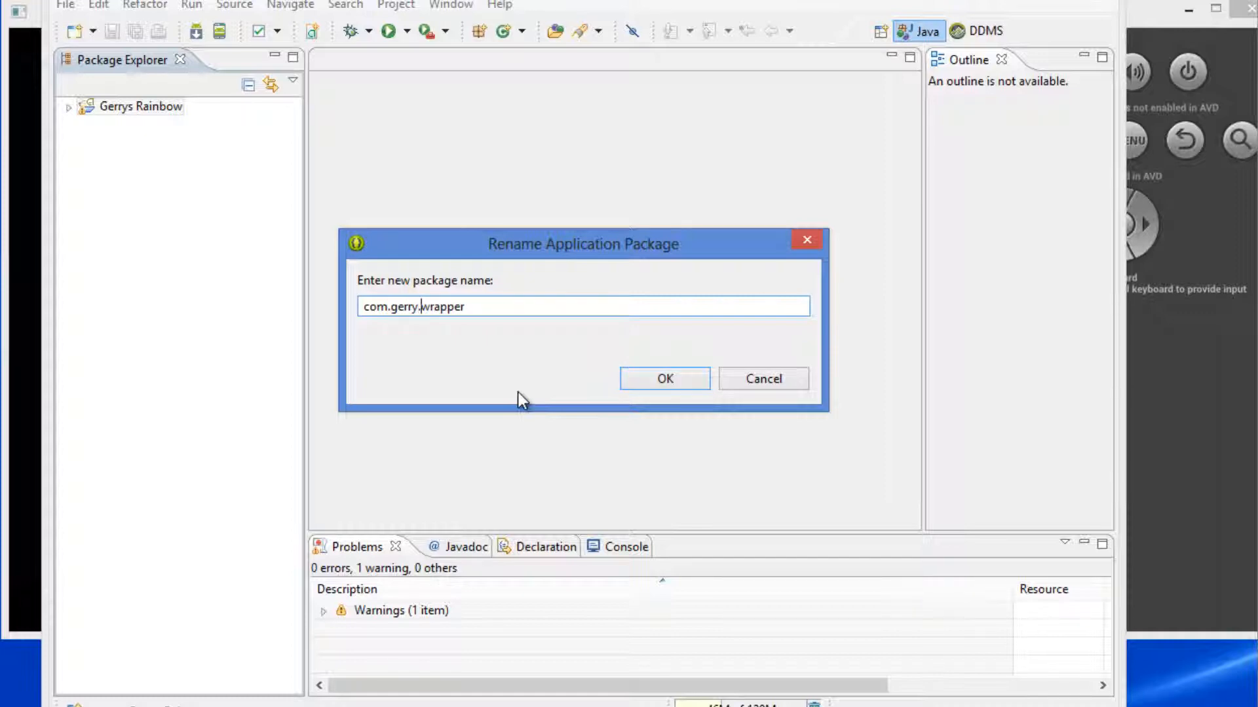
Step: Replace the final segment of the new package name with gerrys_rainbow, making the full name com.gerry.gerrys_rainbow
key(Delete)
key(Delete)
key(Delete)
key(Delete)
key(Delete)
key(Delete)
key(Delete)
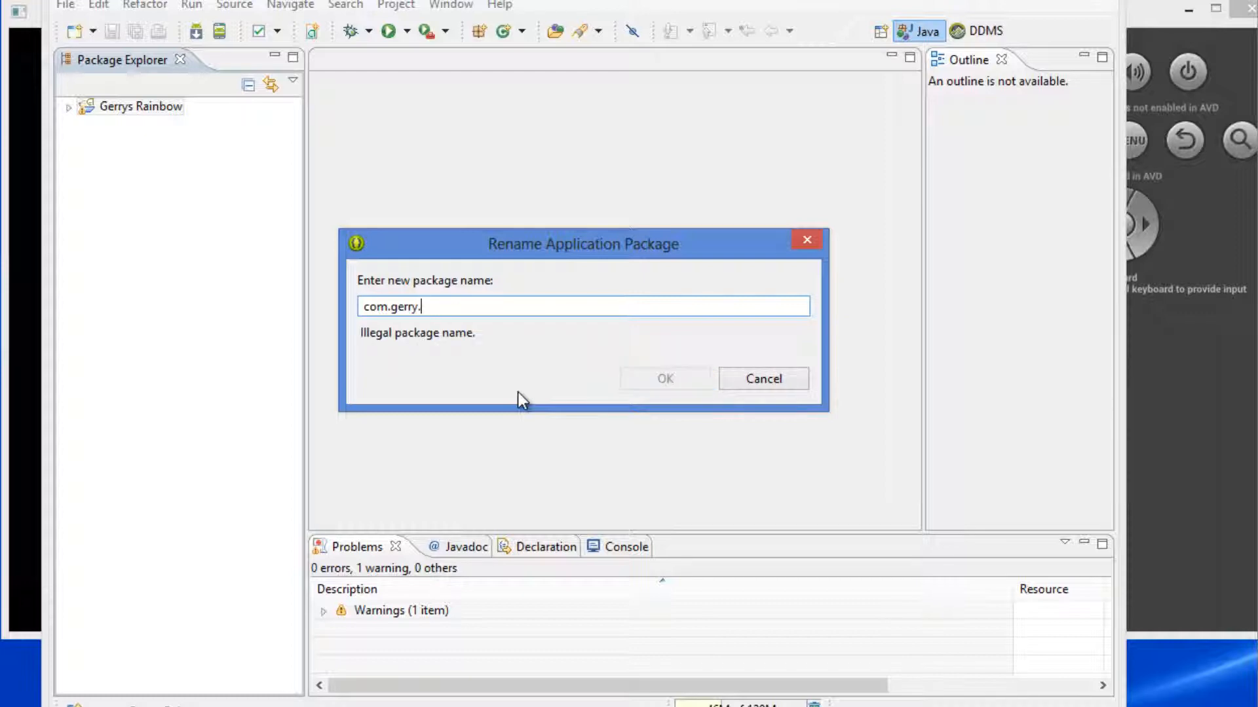
text(gerrys_)
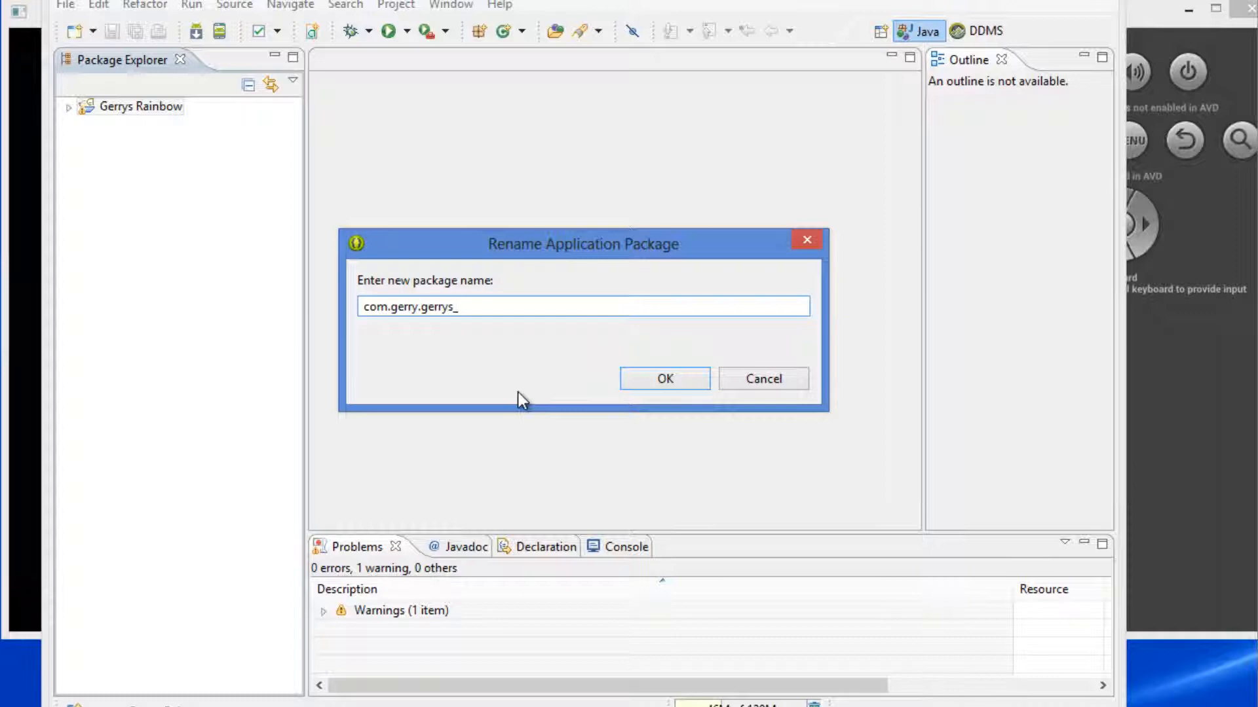
text(rainbow)
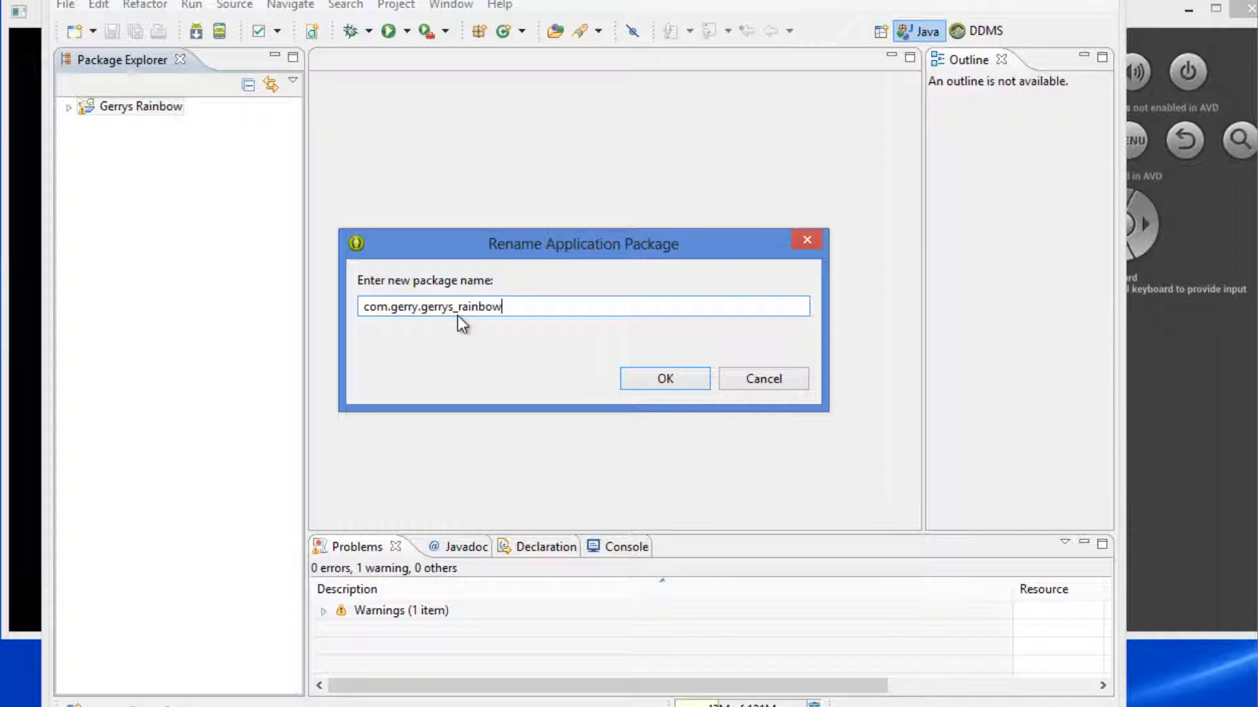
Step: Apply the package rename to AndroidManifest.xml and wrapper.java, and update the launch configurations to match
click(673, 378)
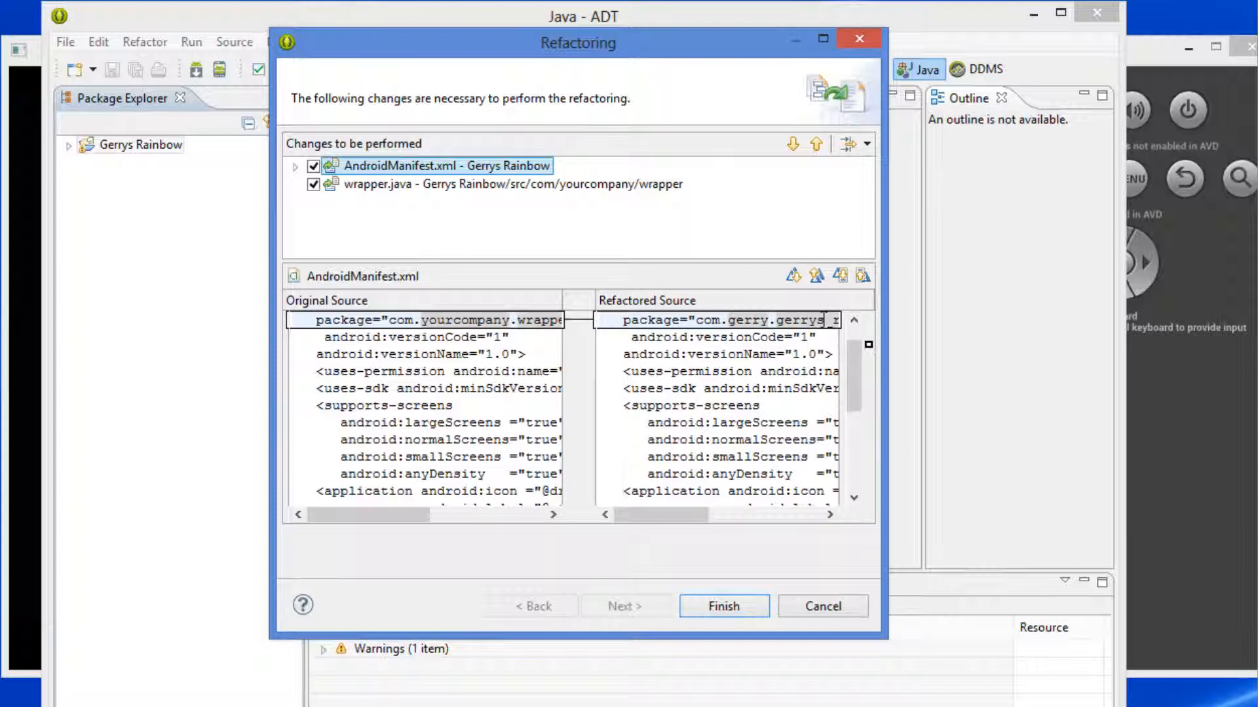
click(723, 606)
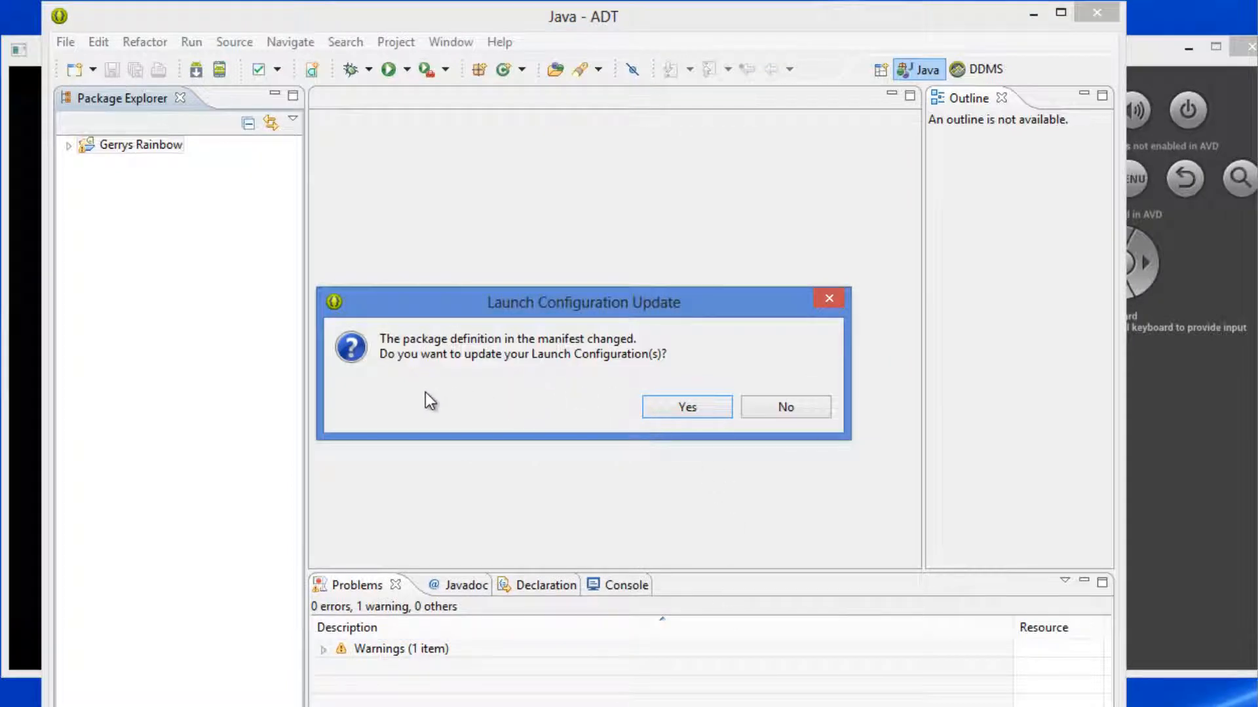
click(690, 411)
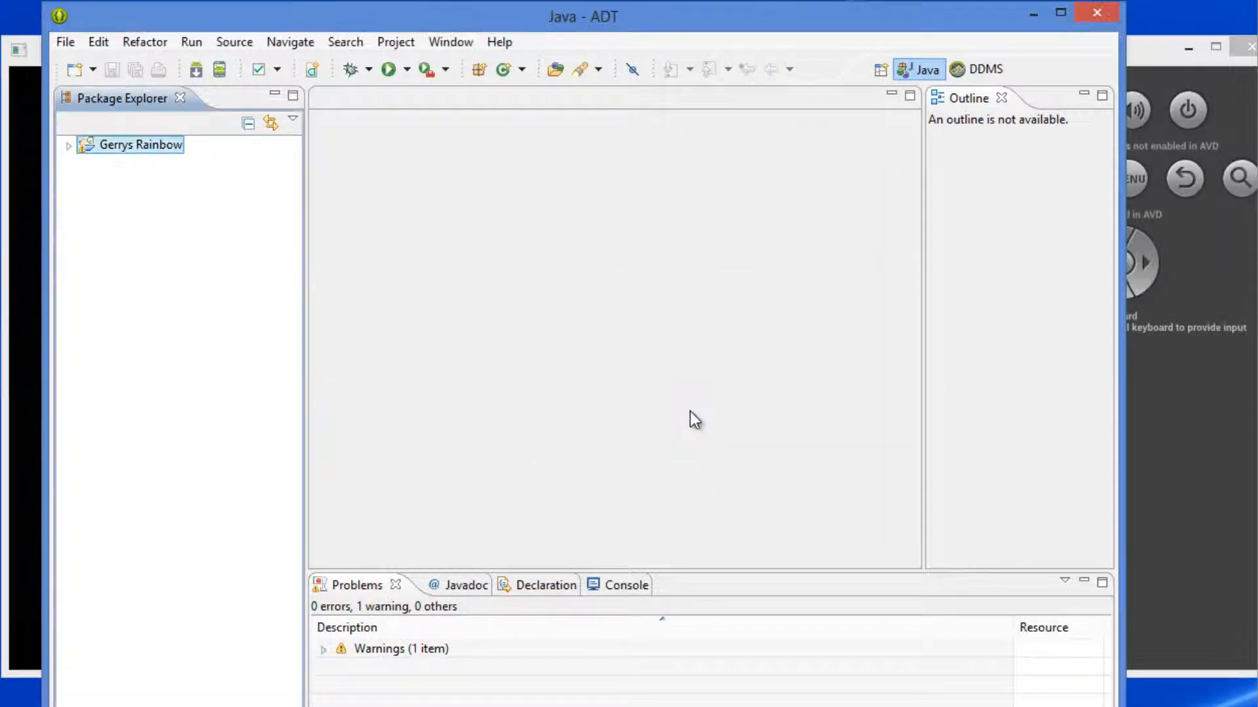